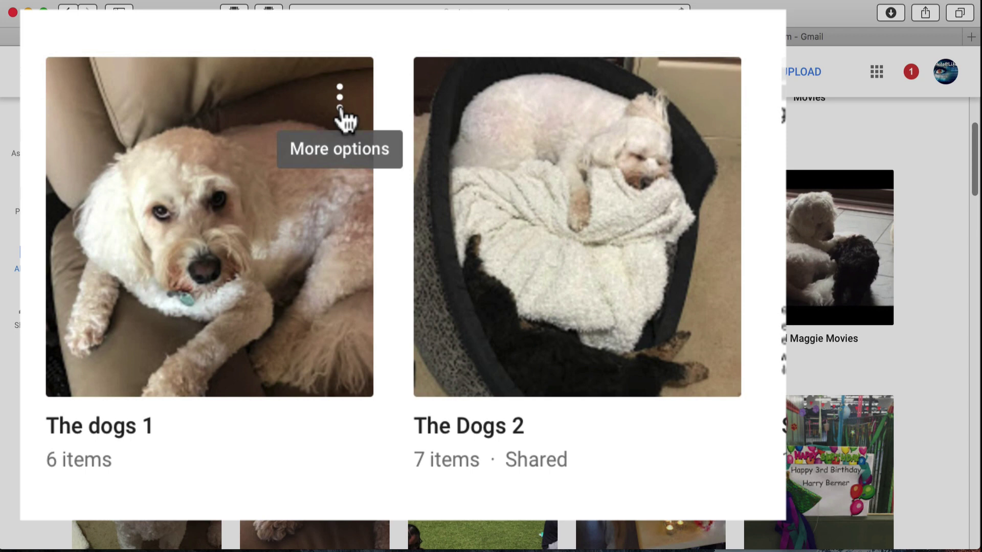
Step: Rename the album 'The dogs 1' to 'The Dogs 1' by capitalizing the D
{"action": "left_click", "coordinate": [339, 108]}
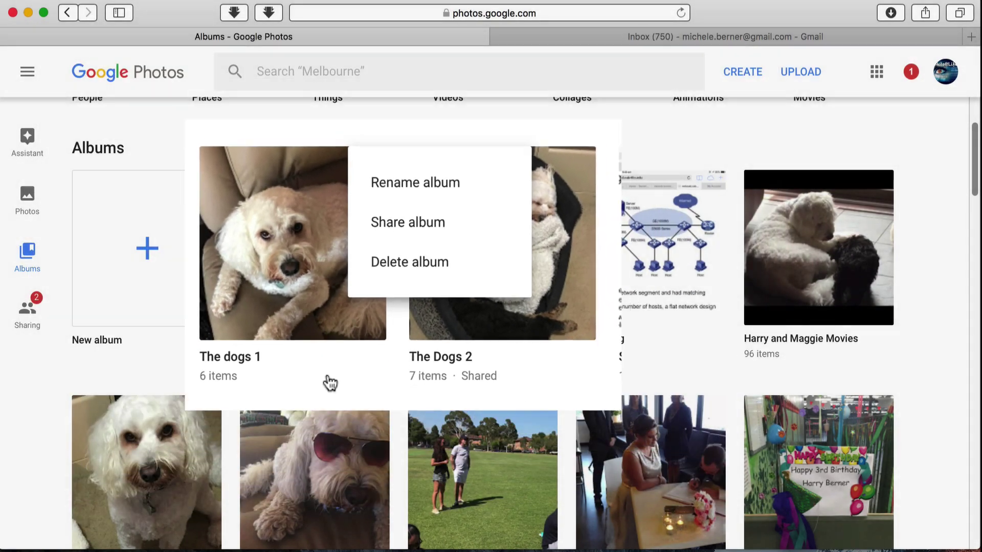
{"action": "left_click", "coordinate": [407, 205]}
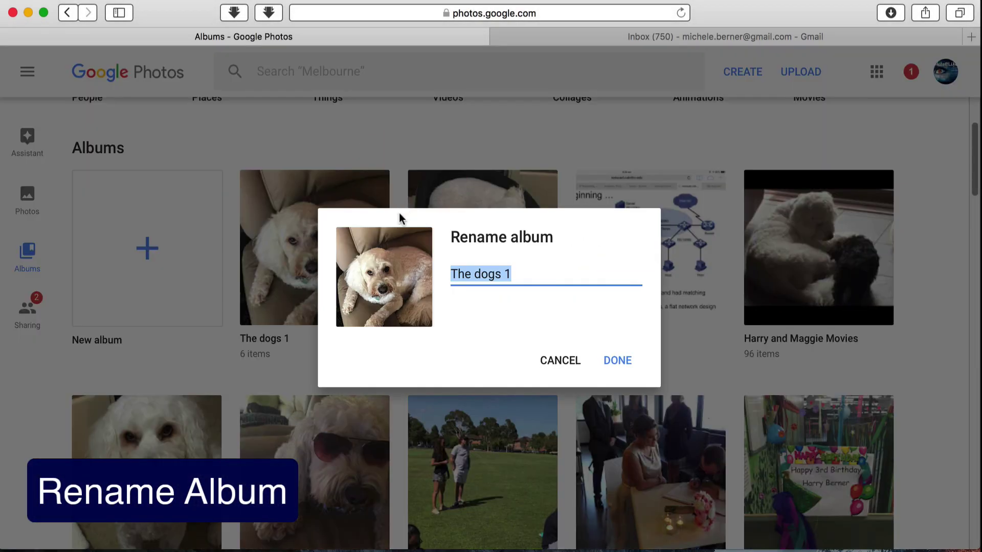
{"action": "left_click", "coordinate": [481, 271]}
{"action": "key", "text": "BackSpace"}
{"action": "type", "text": "Dogs 1"}
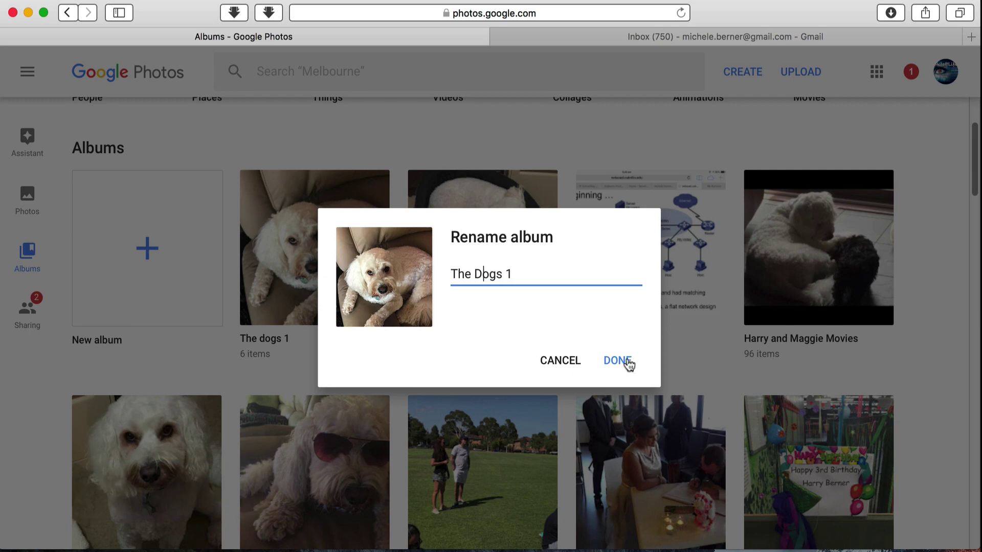
{"action": "left_click", "coordinate": [623, 360]}
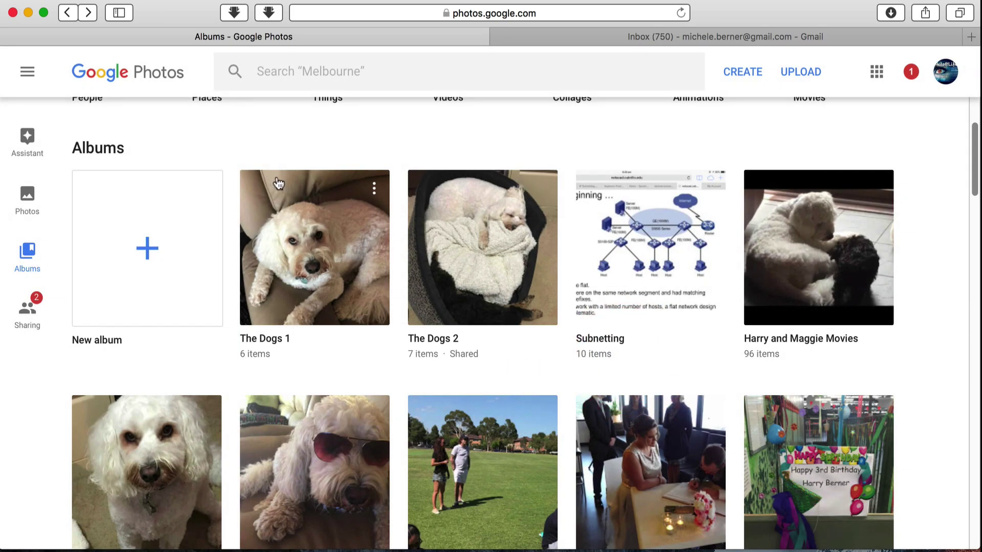
{"action": "left_click", "coordinate": [374, 188]}
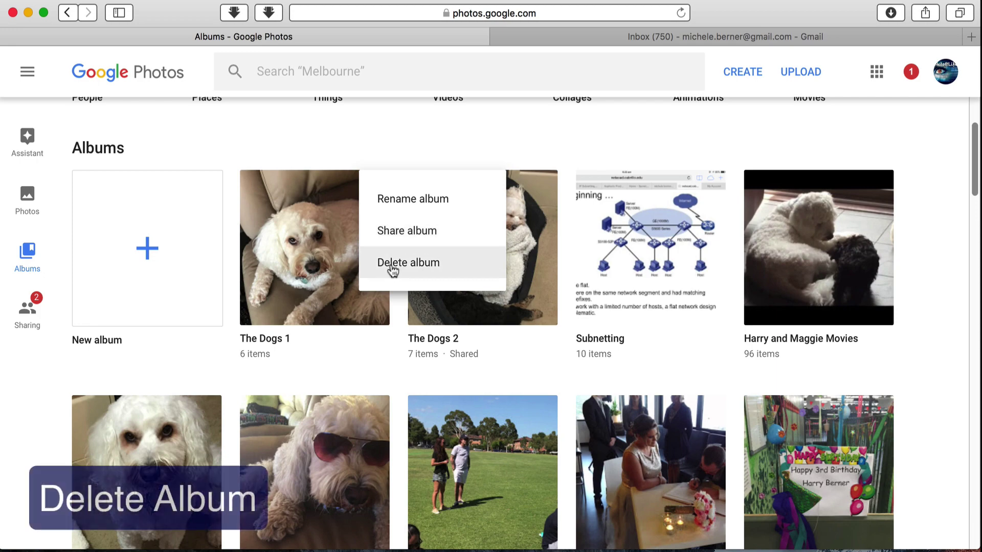
{"action": "left_click", "coordinate": [392, 267]}
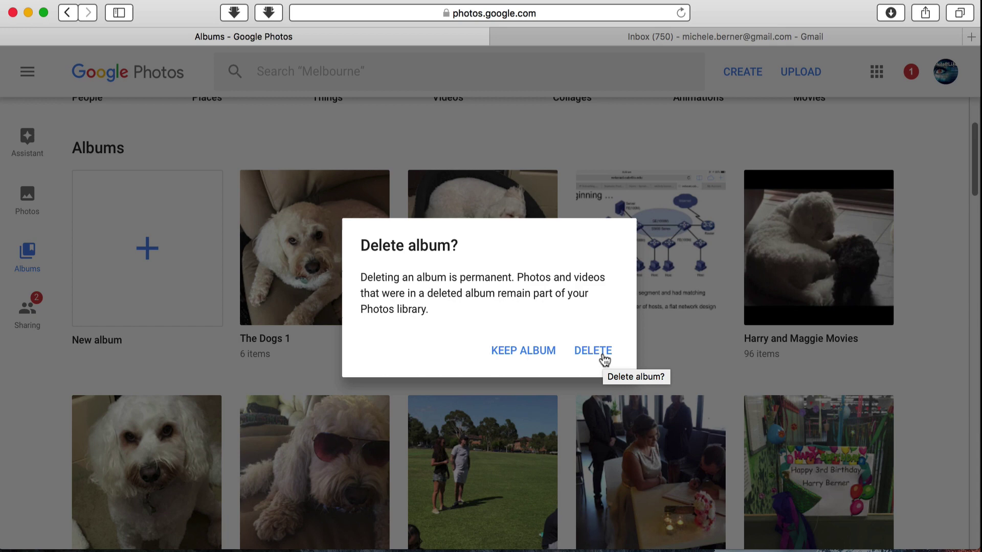
{"action": "left_click", "coordinate": [593, 352]}
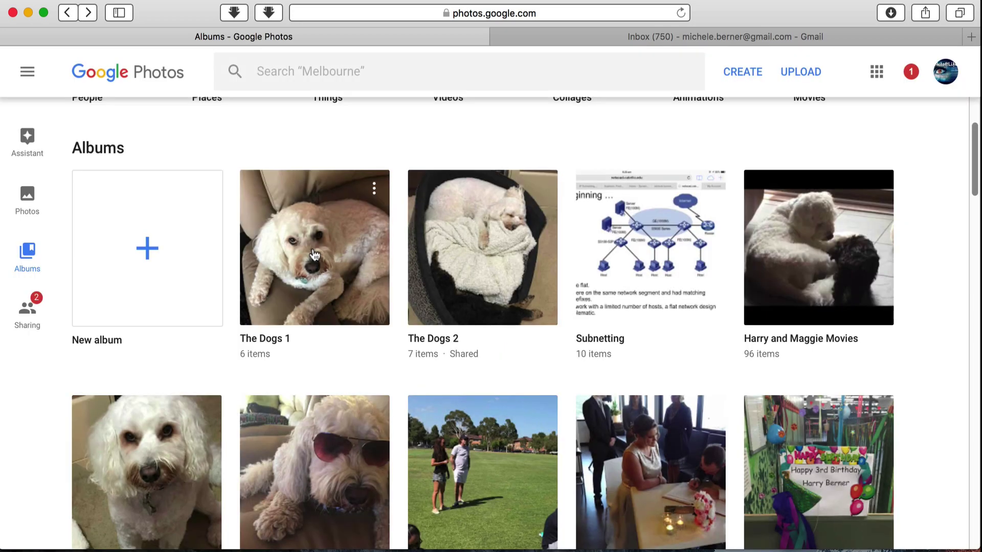
{"action": "left_click", "coordinate": [315, 256]}
{"action": "scroll", "coordinate": [651, 346], "scroll_direction": "down", "scroll_amount": 5}
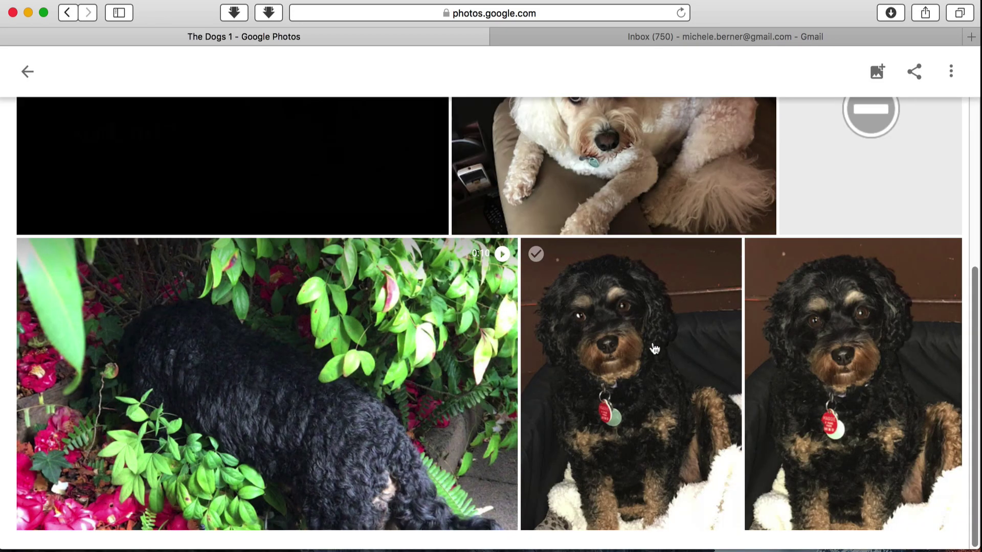
{"action": "left_click", "coordinate": [651, 346]}
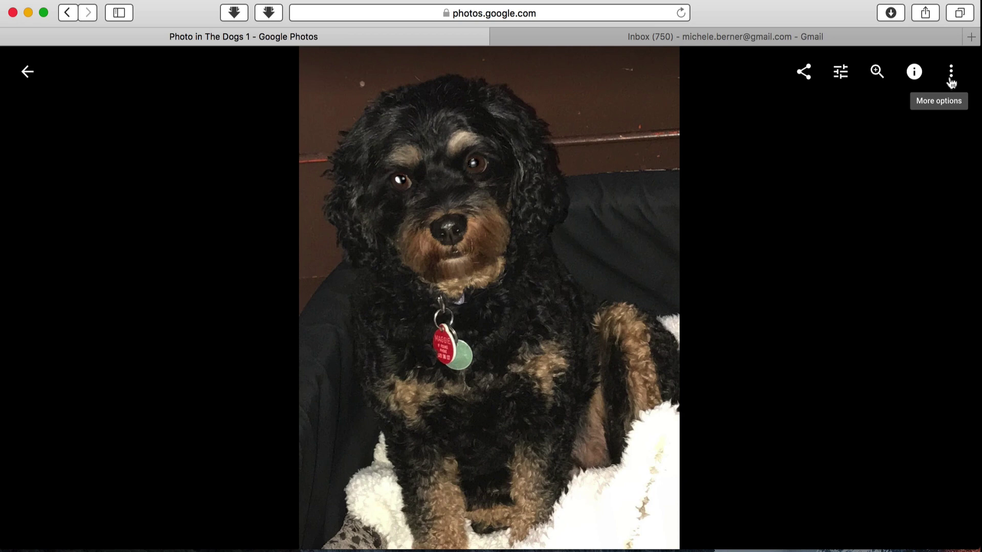
{"action": "left_click", "coordinate": [913, 71]}
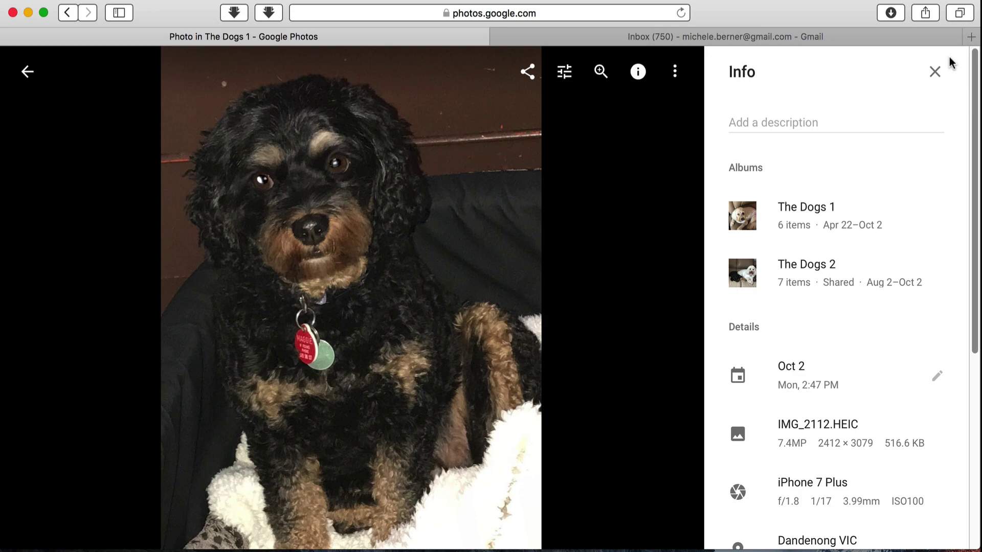
{"action": "left_click", "coordinate": [935, 72]}
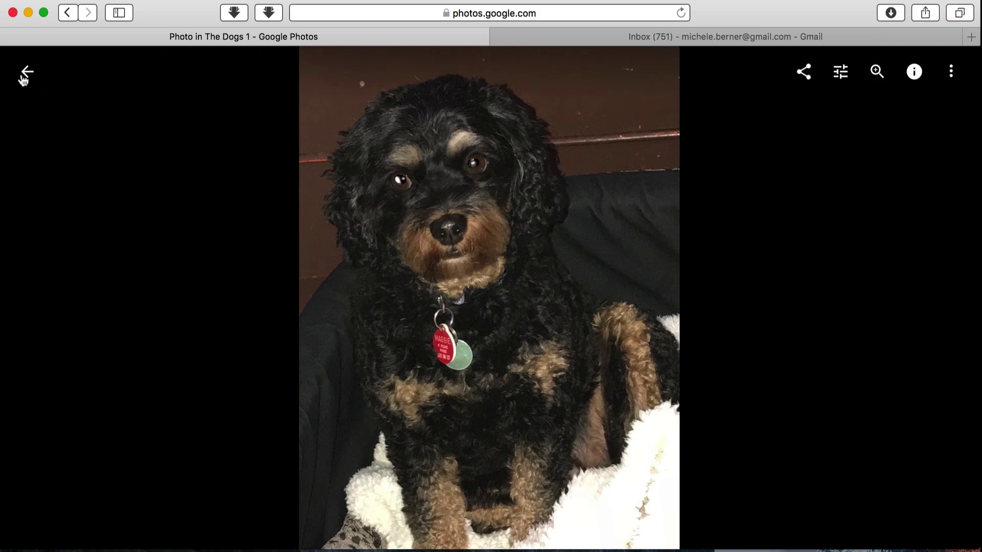
{"action": "left_click", "coordinate": [24, 74]}
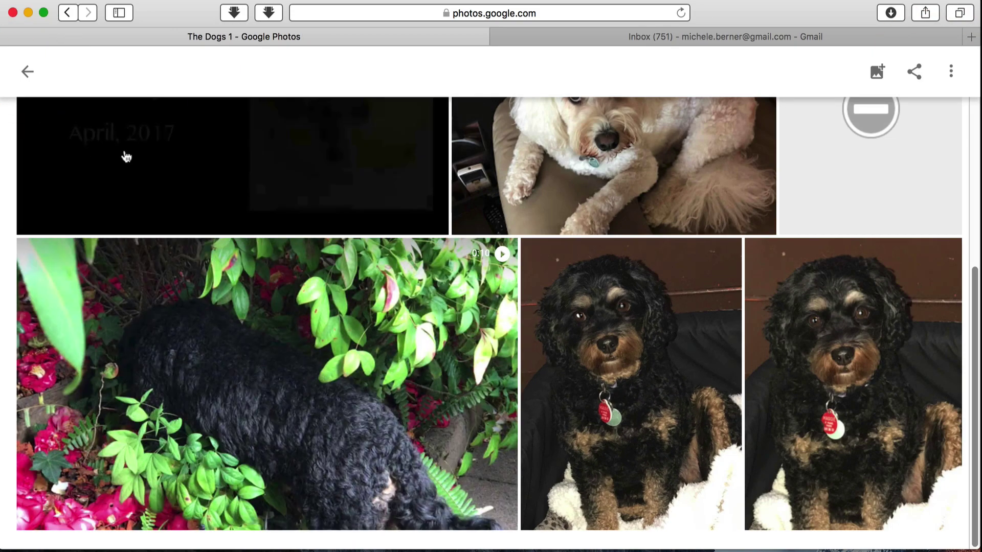
{"action": "left_click", "coordinate": [27, 72]}
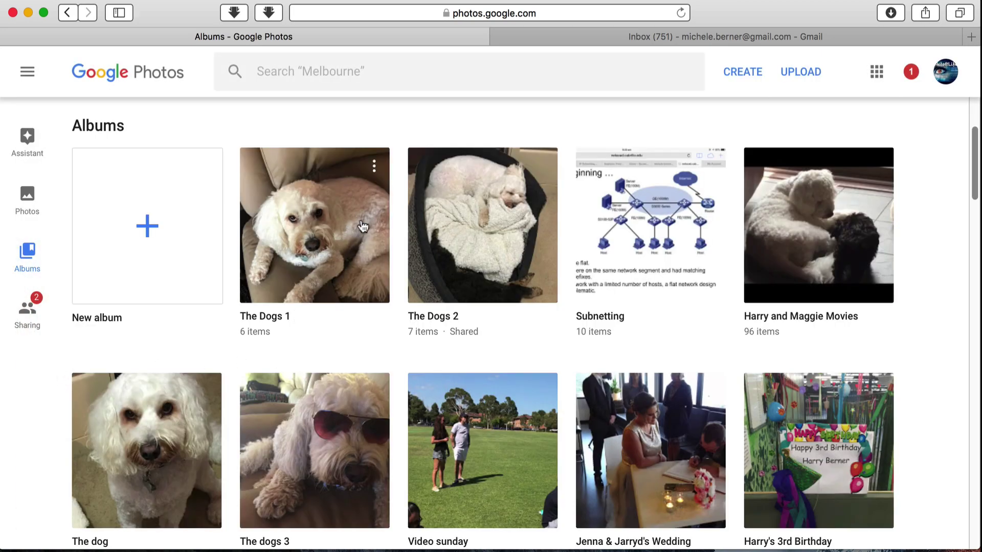
Step: Delete The Dogs 1 album and confirm the deletion
{"action": "left_click", "coordinate": [374, 166]}
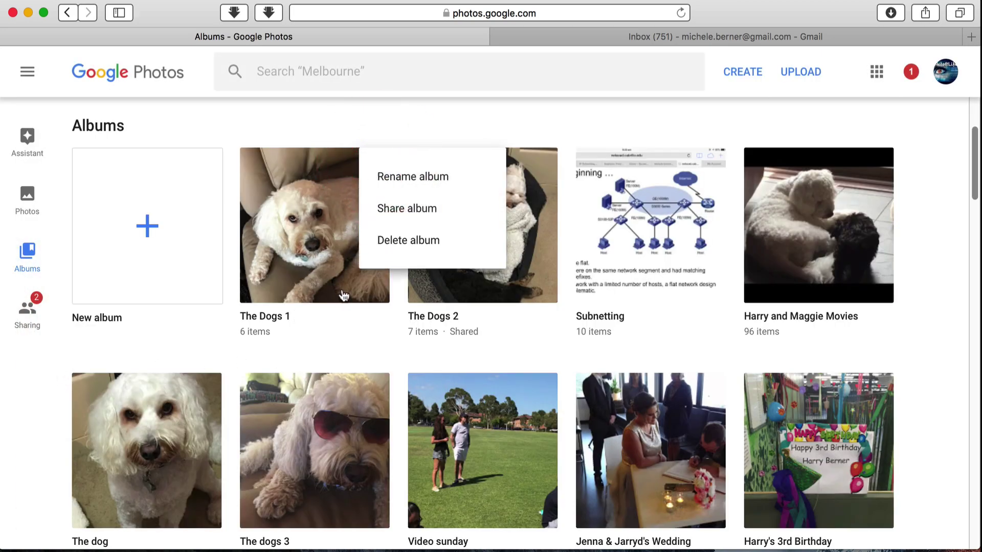
{"action": "left_click", "coordinate": [392, 247]}
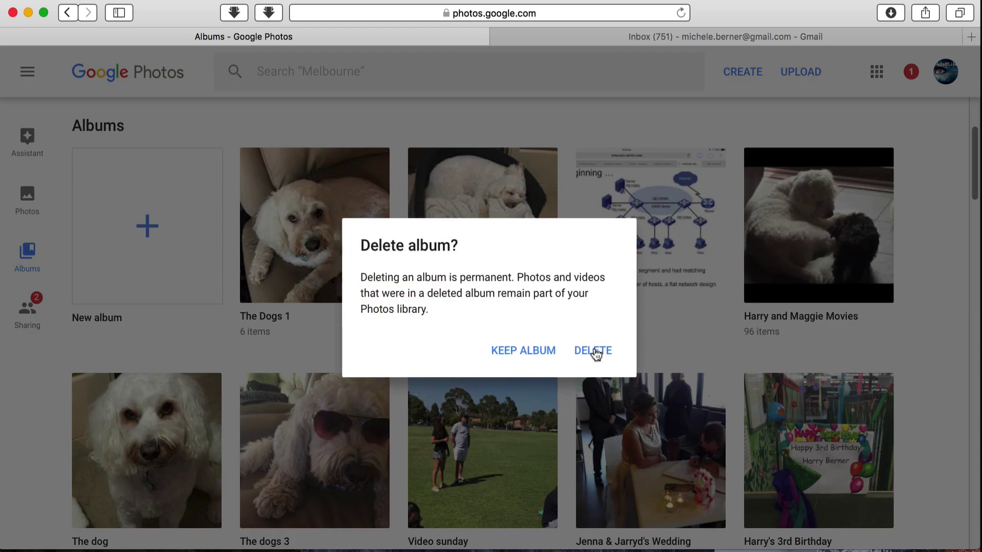
{"action": "left_click", "coordinate": [596, 352]}
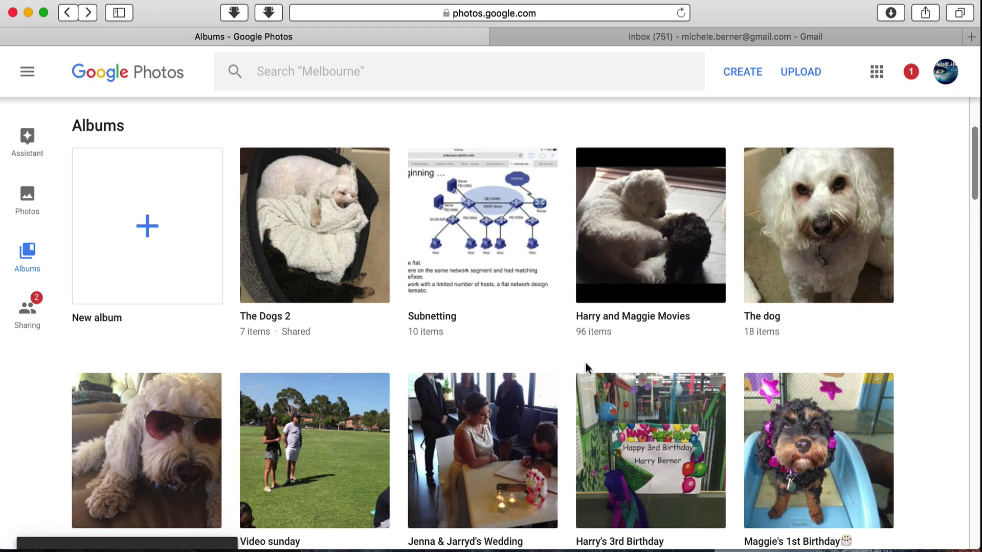
Step: Browse the Photos timeline, then return to the Albums list
{"action": "left_click", "coordinate": [29, 195]}
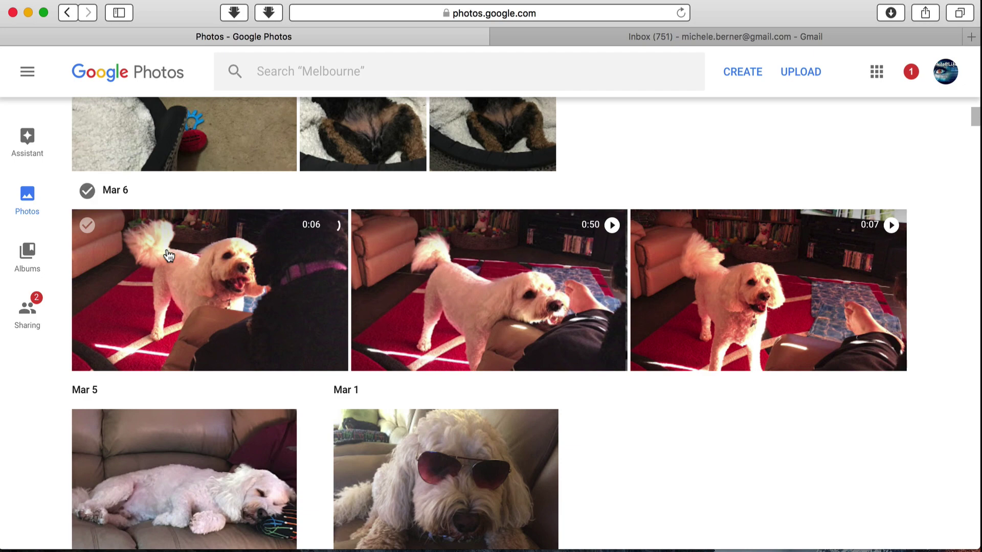
{"action": "scroll", "coordinate": [957, 197], "scroll_direction": "up", "scroll_amount": 10}
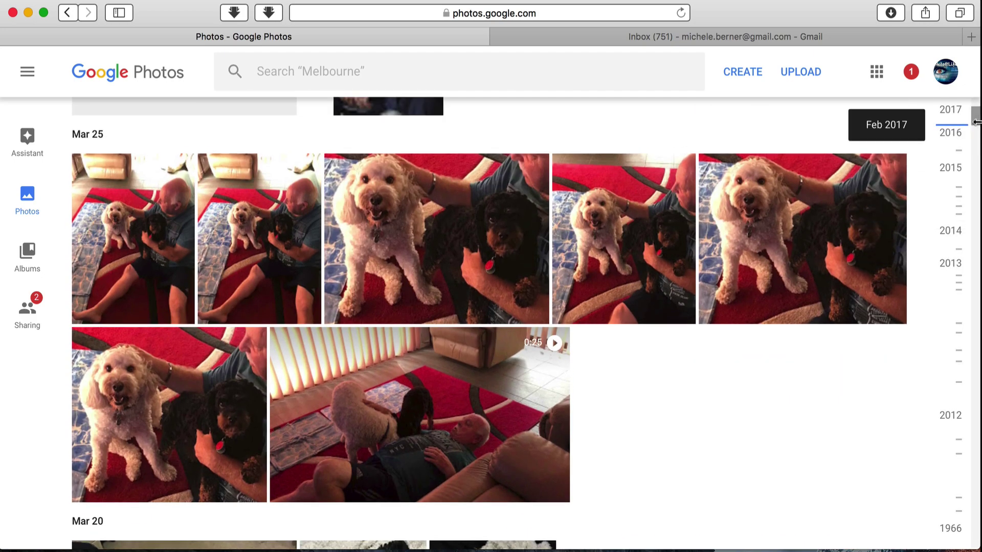
{"action": "left_click_drag", "start_coordinate": [975, 122], "coordinate": [975, 100]}
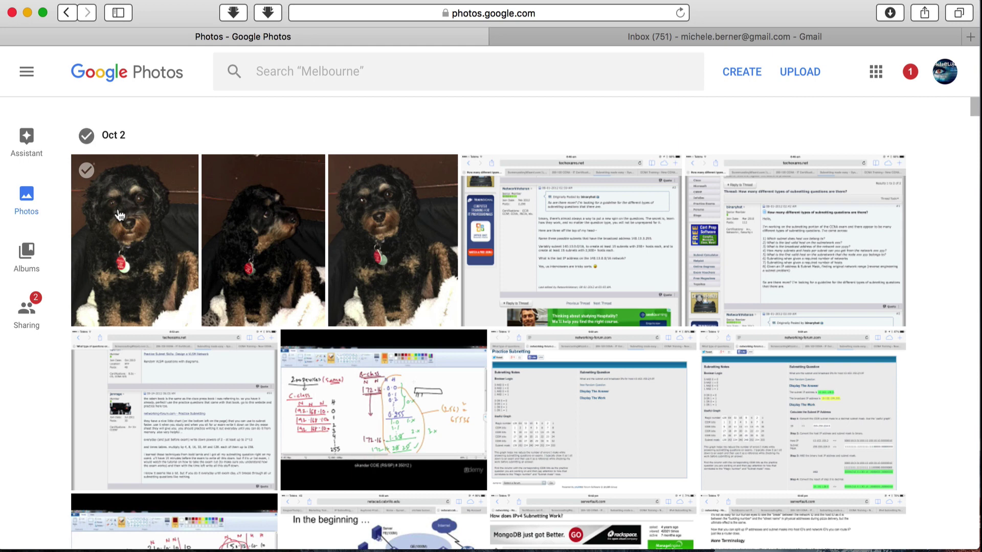
{"action": "left_click", "coordinate": [29, 258]}
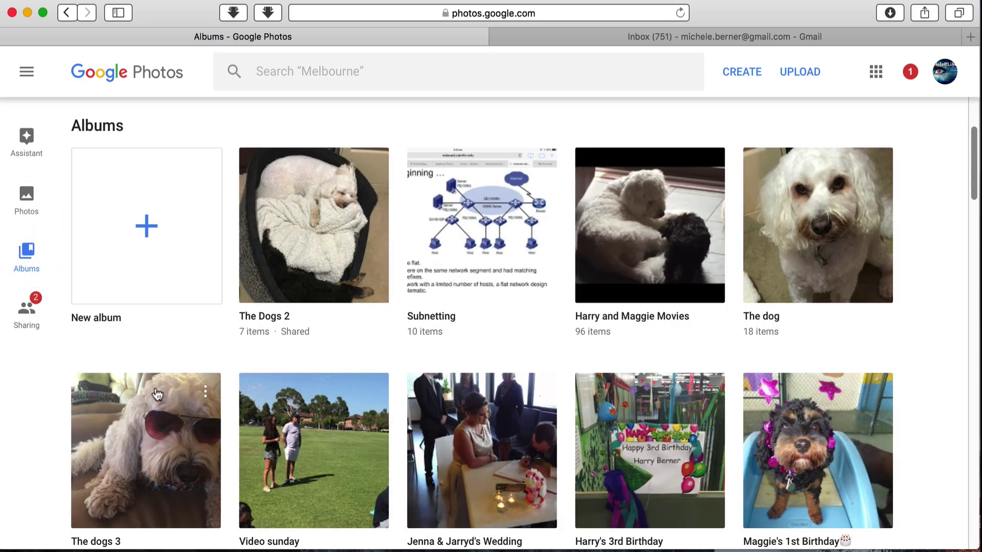
Step: Add one Oct 2 black dog photo and two Sep 25 dog-in-car photos to The Dogs 2
{"action": "left_click", "coordinate": [323, 240]}
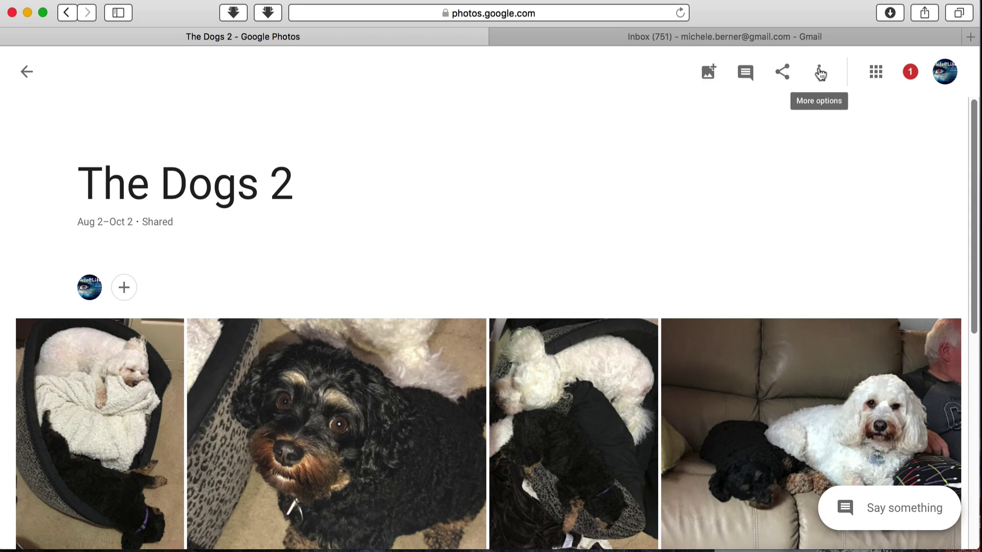
{"action": "left_click", "coordinate": [709, 76]}
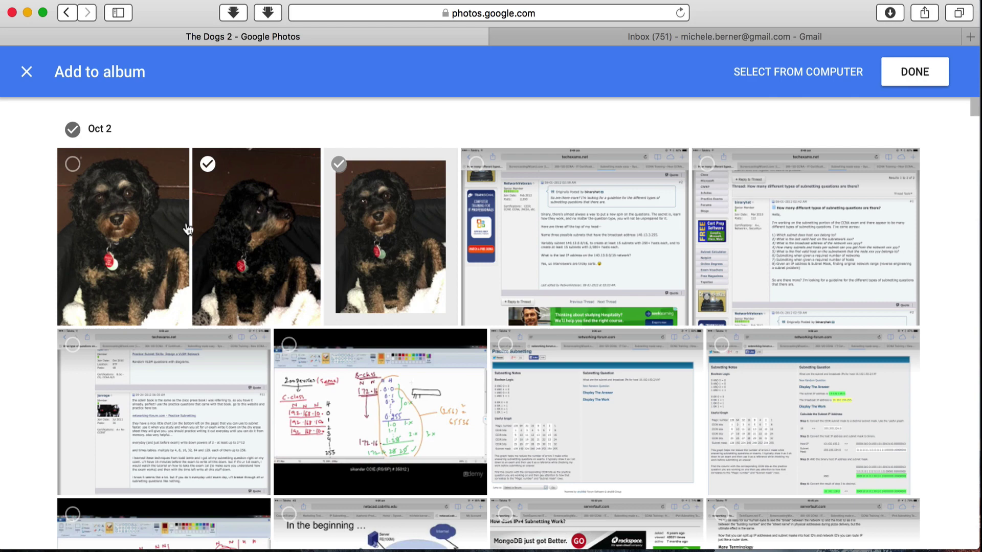
{"action": "left_click", "coordinate": [73, 164]}
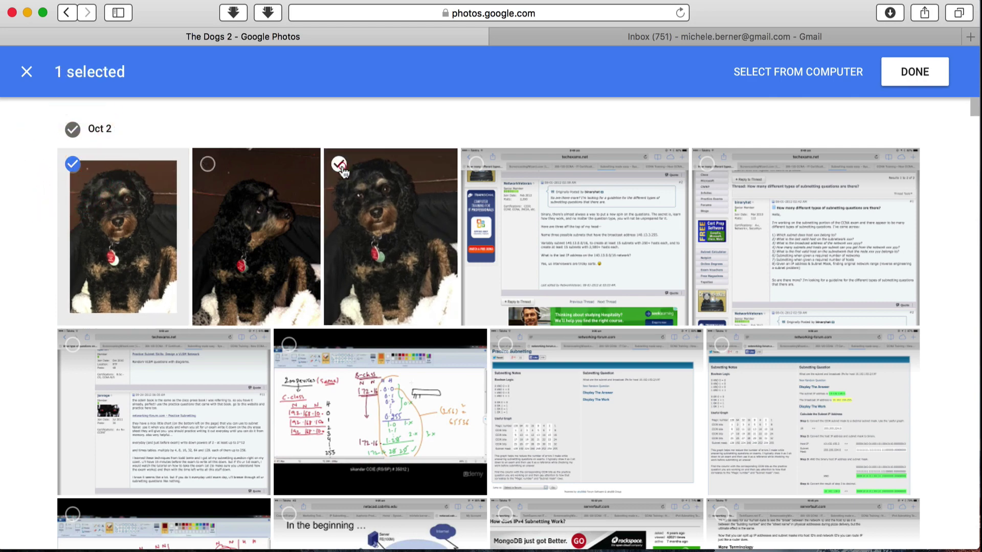
{"action": "scroll", "coordinate": [543, 308], "scroll_direction": "down", "scroll_amount": 6}
{"action": "scroll", "coordinate": [543, 309], "scroll_direction": "down", "scroll_amount": 3}
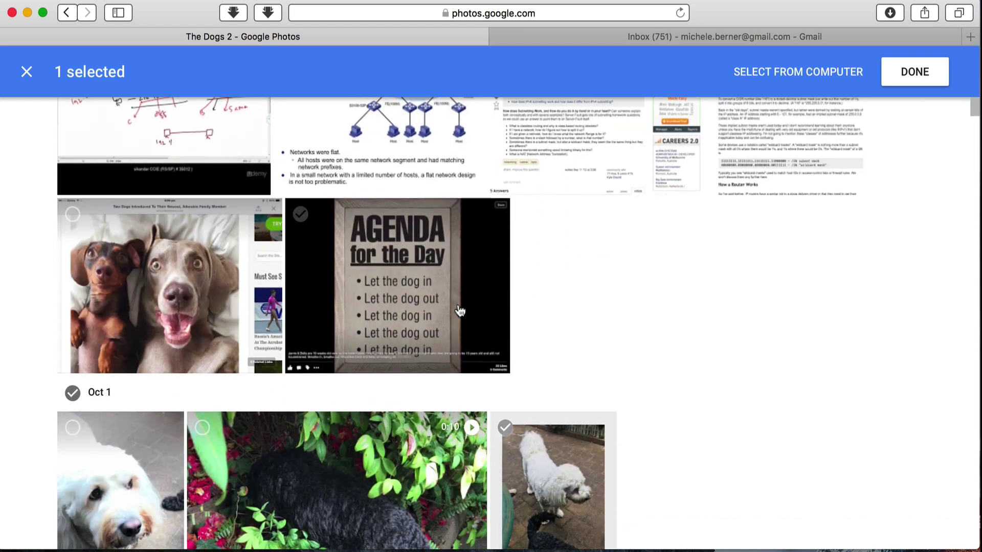
{"action": "scroll", "coordinate": [508, 266], "scroll_direction": "down", "scroll_amount": 3}
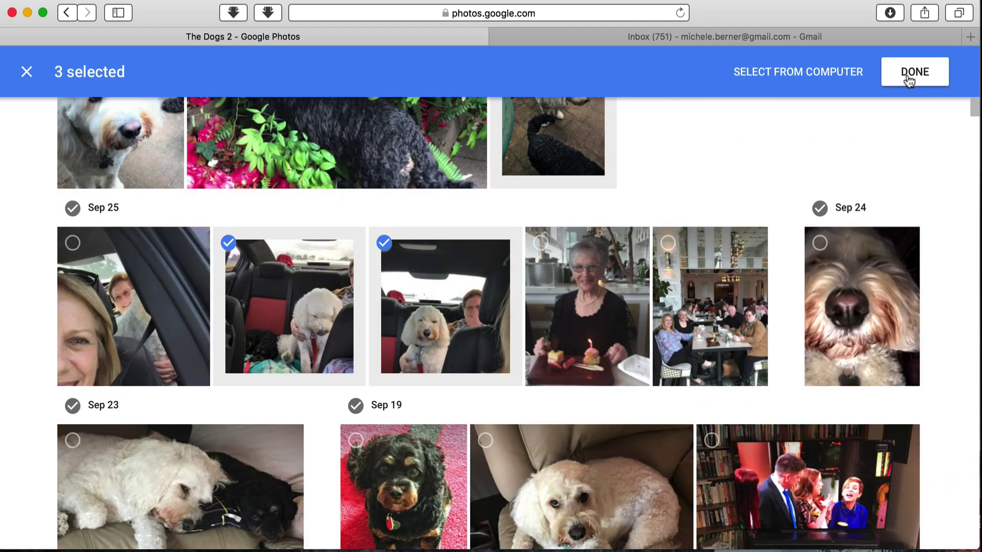
{"action": "left_click", "coordinate": [910, 73]}
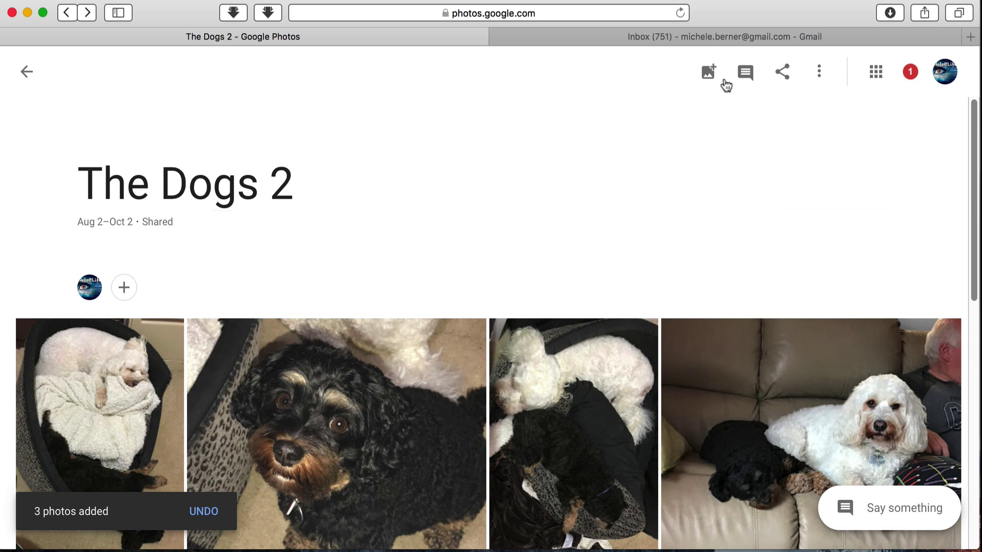
{"action": "left_click", "coordinate": [745, 74]}
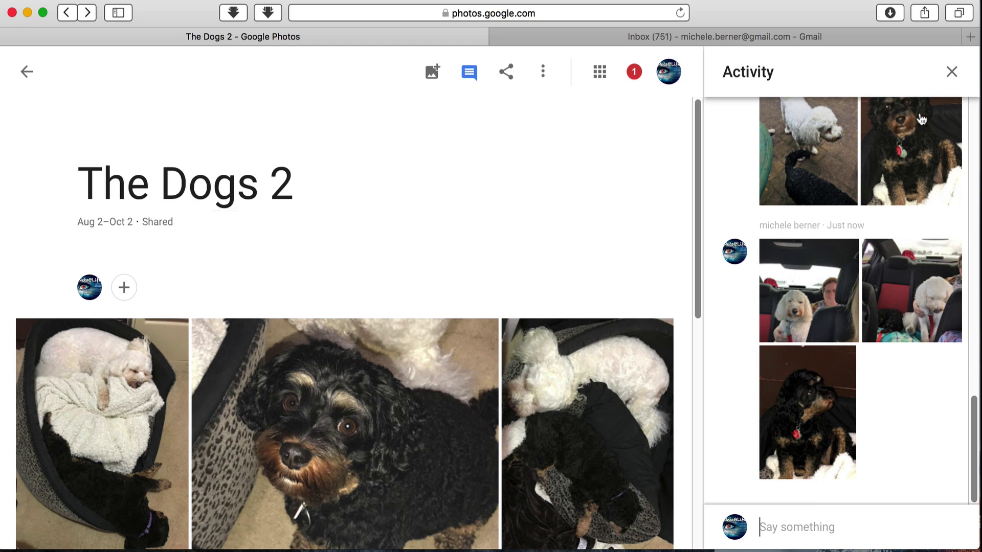
{"action": "left_click", "coordinate": [950, 73]}
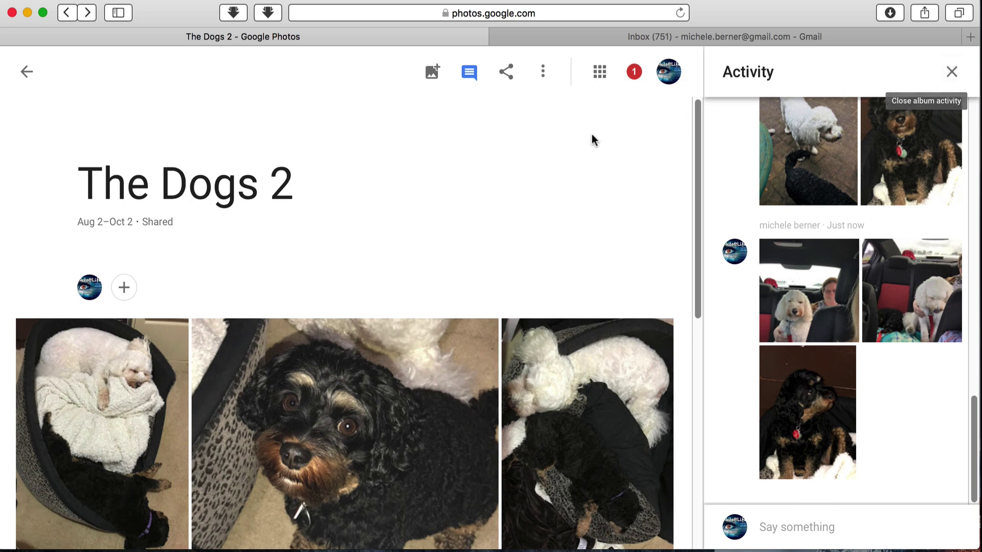
{"action": "left_click", "coordinate": [950, 75]}
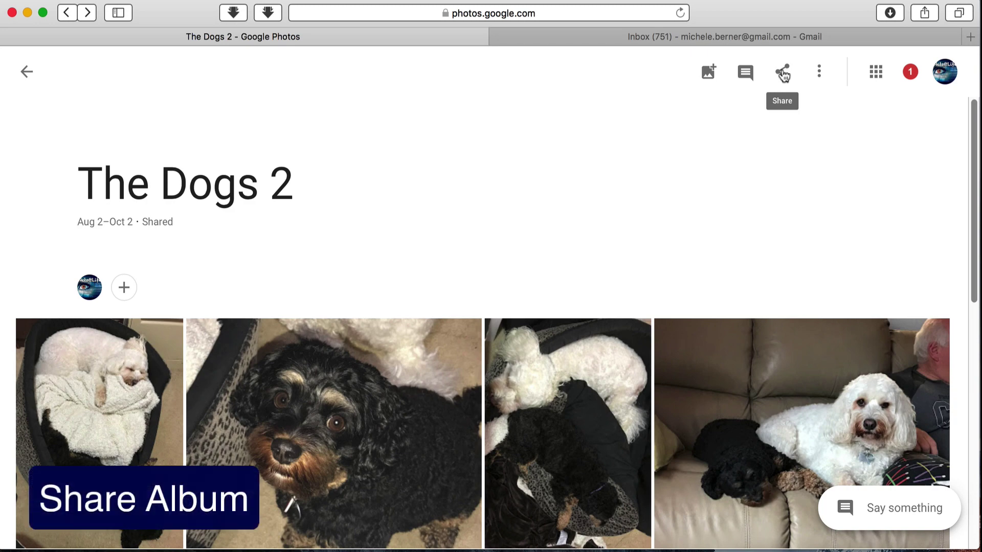
Step: Generate a shareable link for The Dogs 2 and copy the URL
{"action": "left_click", "coordinate": [782, 74]}
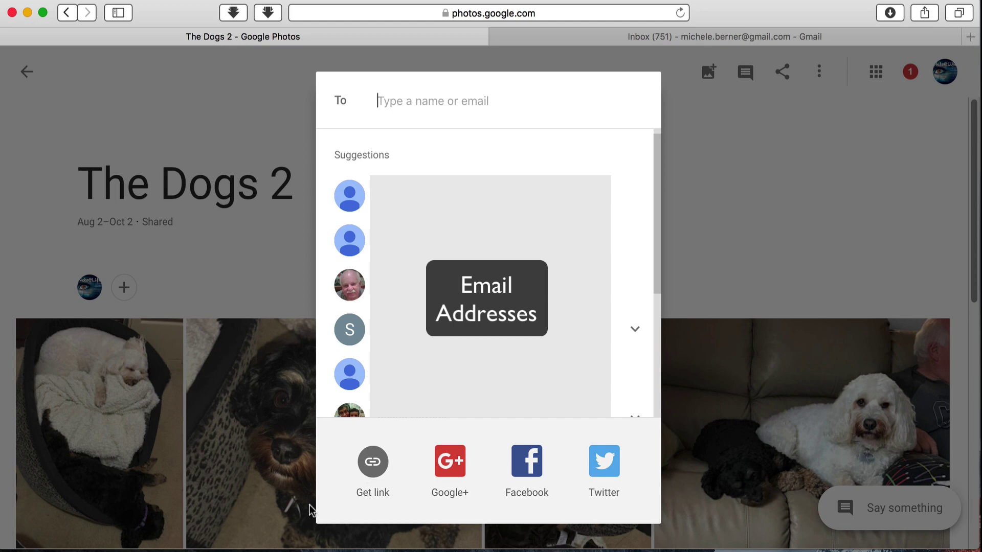
{"action": "left_click", "coordinate": [373, 462]}
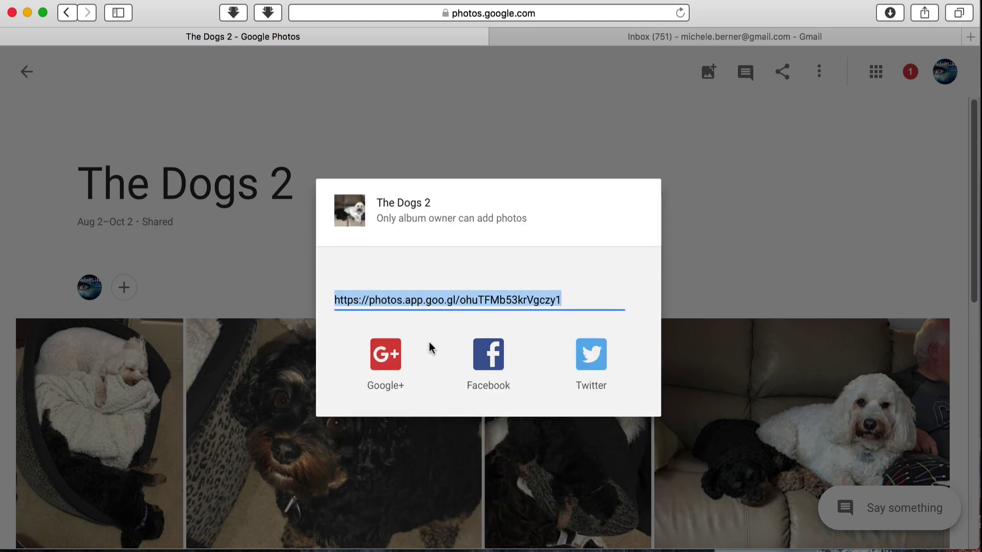
{"action": "right_click", "coordinate": [449, 301]}
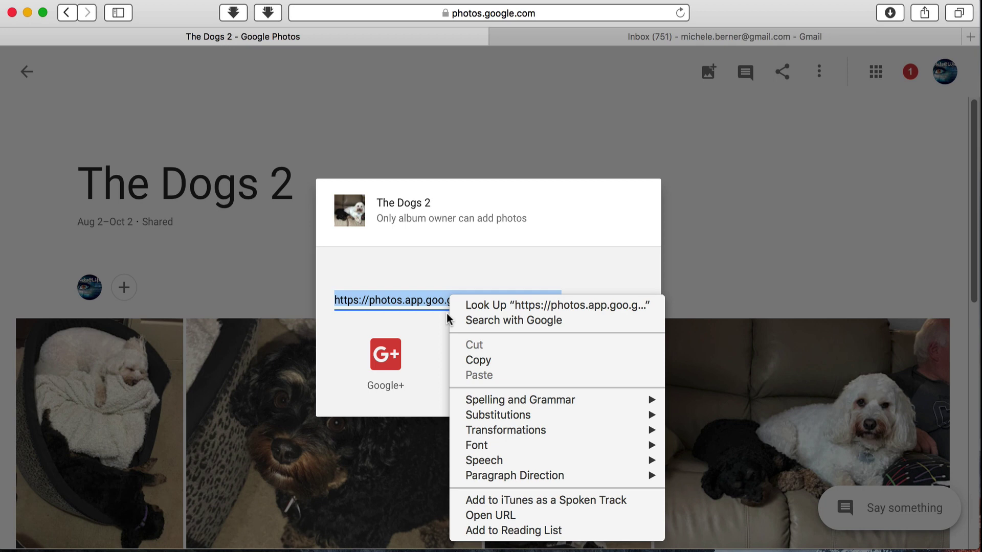
{"action": "left_click", "coordinate": [459, 361]}
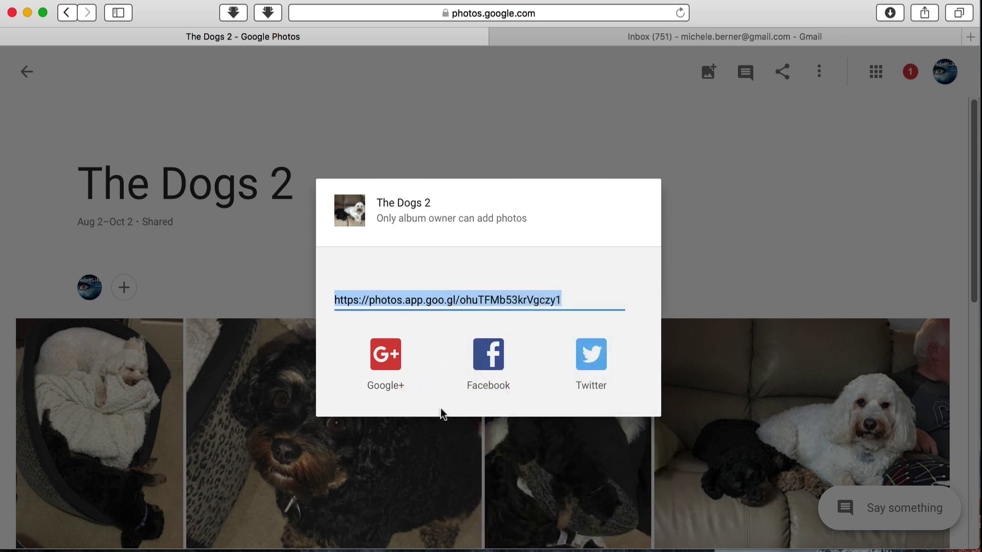
Step: Start a Gmail message with the pasted album link and the note 'Here are some photos of the dogs'
{"action": "left_click", "coordinate": [608, 37]}
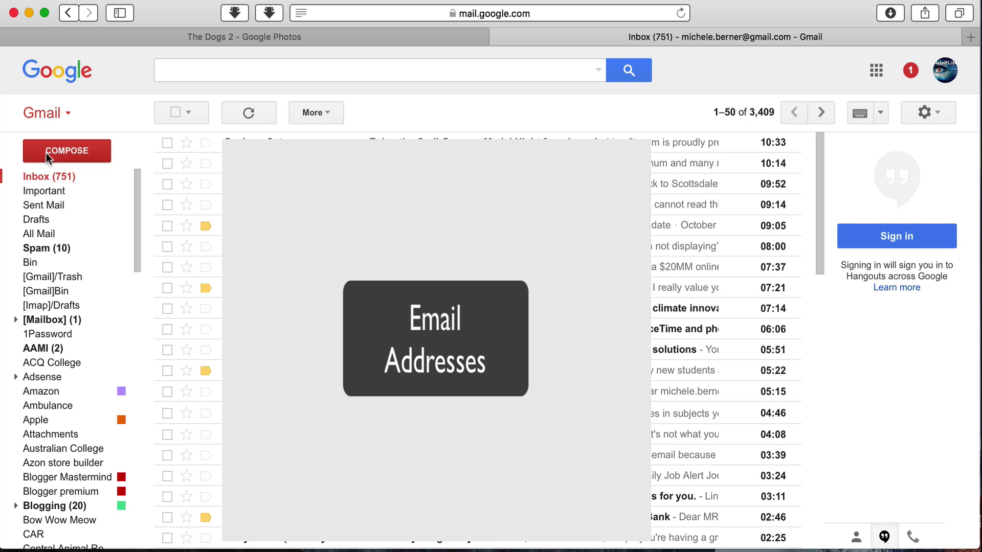
{"action": "left_click", "coordinate": [65, 150]}
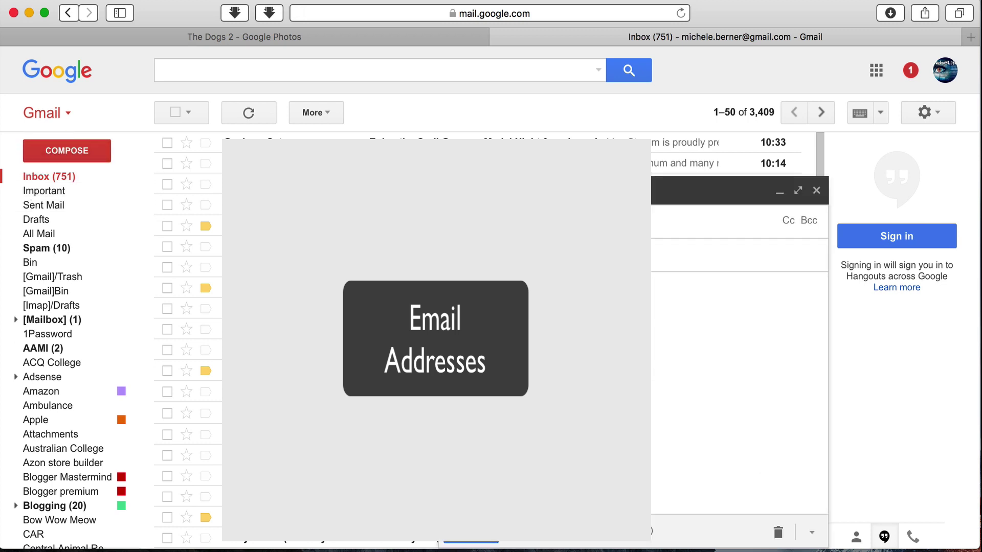
{"action": "left_click", "coordinate": [470, 286]}
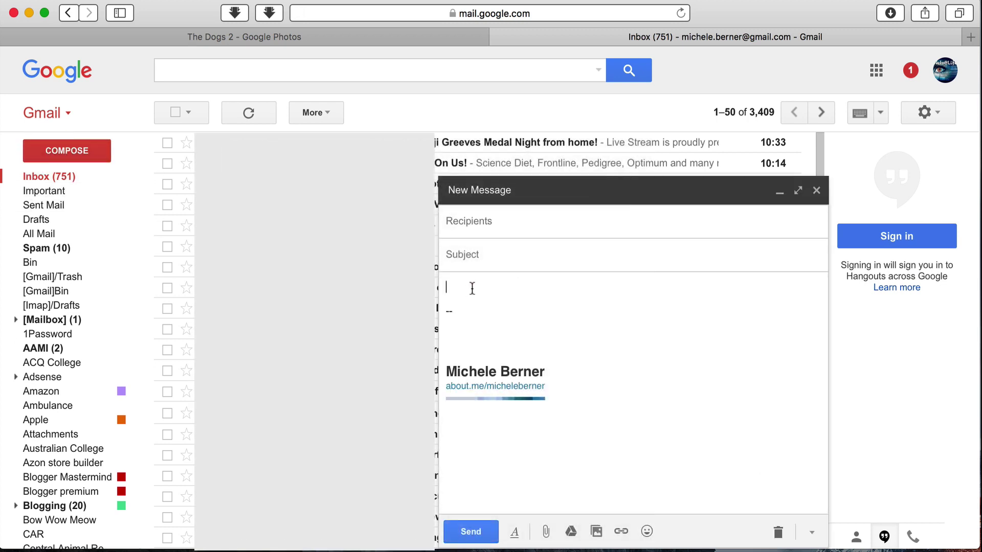
{"action": "right_click", "coordinate": [474, 292]}
{"action": "left_click", "coordinate": [502, 366]}
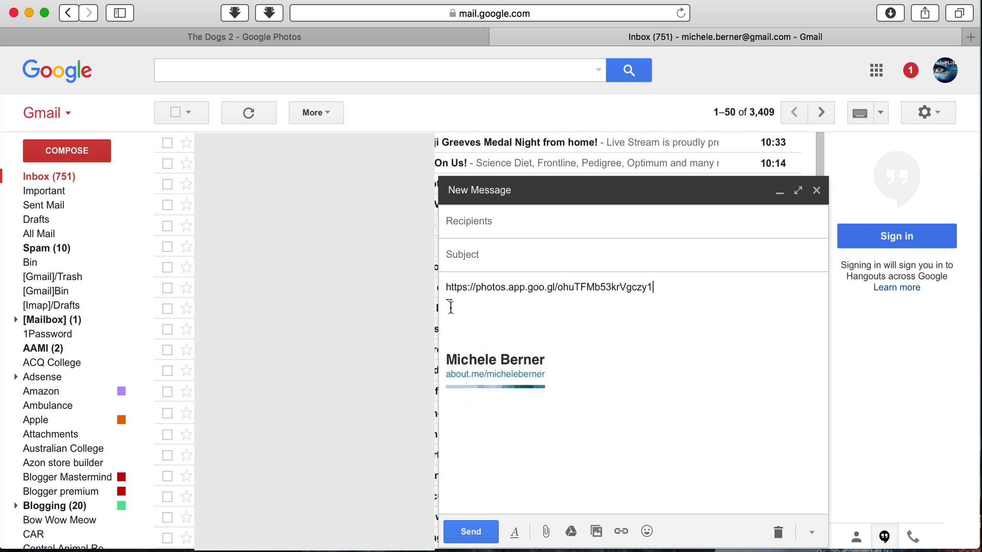
{"action": "left_click", "coordinate": [445, 289]}
{"action": "key", "text": "Return"}
{"action": "key", "text": "Return"}
{"action": "key", "text": "Return"}
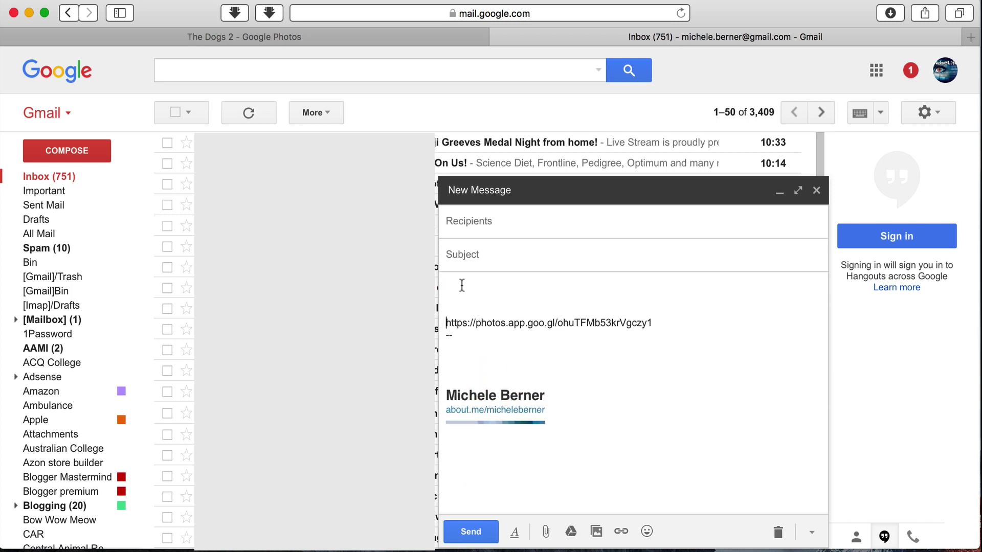
{"action": "left_click", "coordinate": [458, 283]}
{"action": "type", "text": "Here are"}
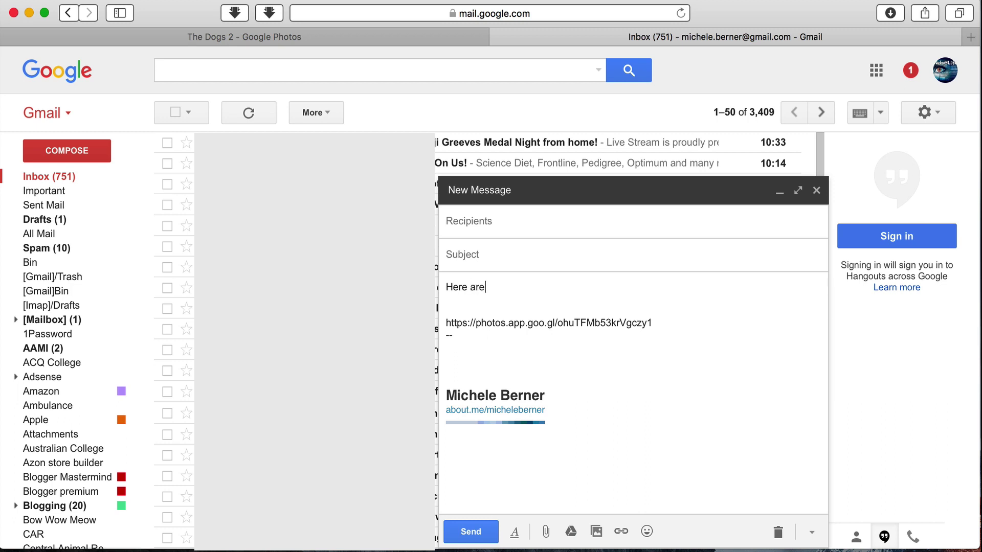
{"action": "type", "text": " some photos of the dog"}
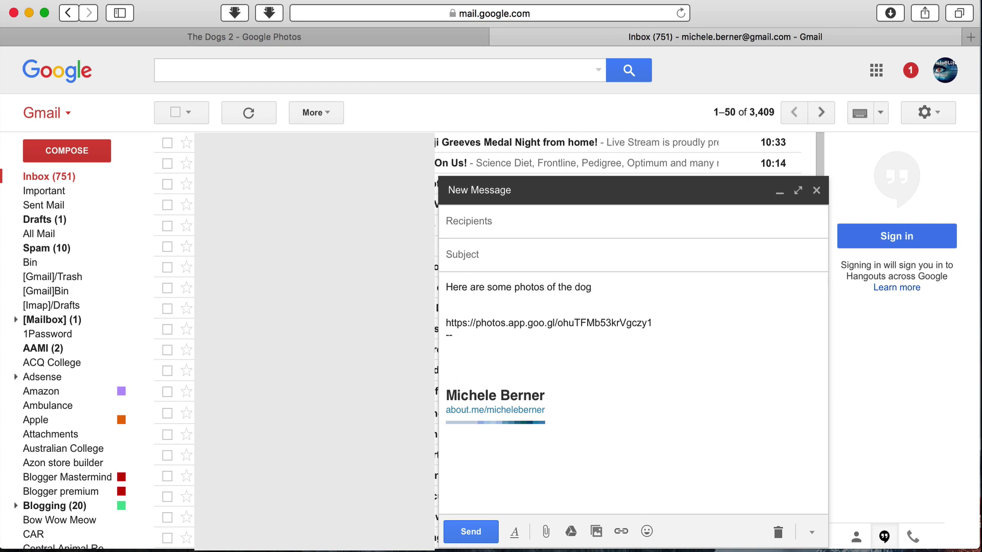
{"action": "type", "text": "s"}
Step: Add subject 'photos', address it to the contact, send it, and open the received email
{"action": "left_click", "coordinate": [493, 251]}
{"action": "type", "text": "photos"}
{"action": "left_click", "coordinate": [487, 220]}
{"action": "type", "text": "mi"}
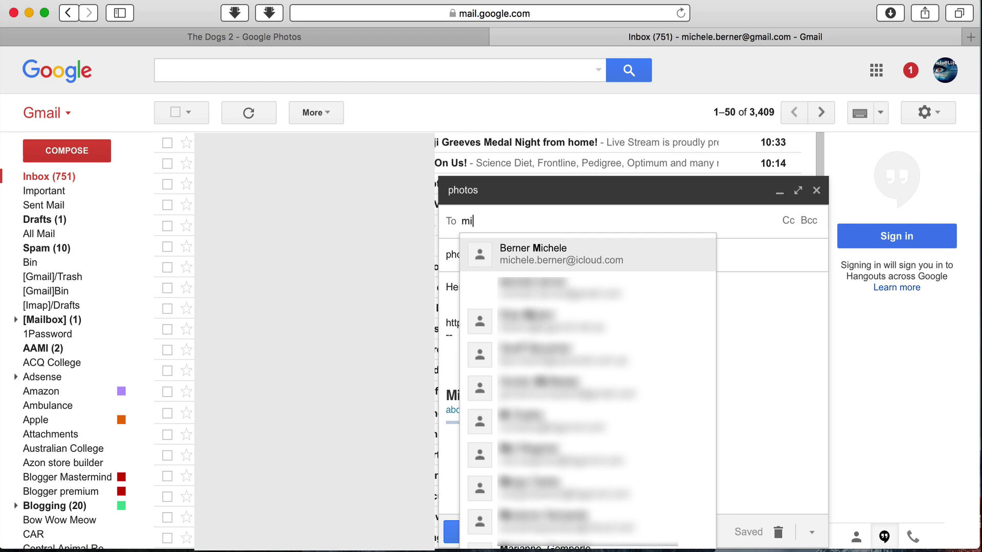
{"action": "type", "text": "chele"}
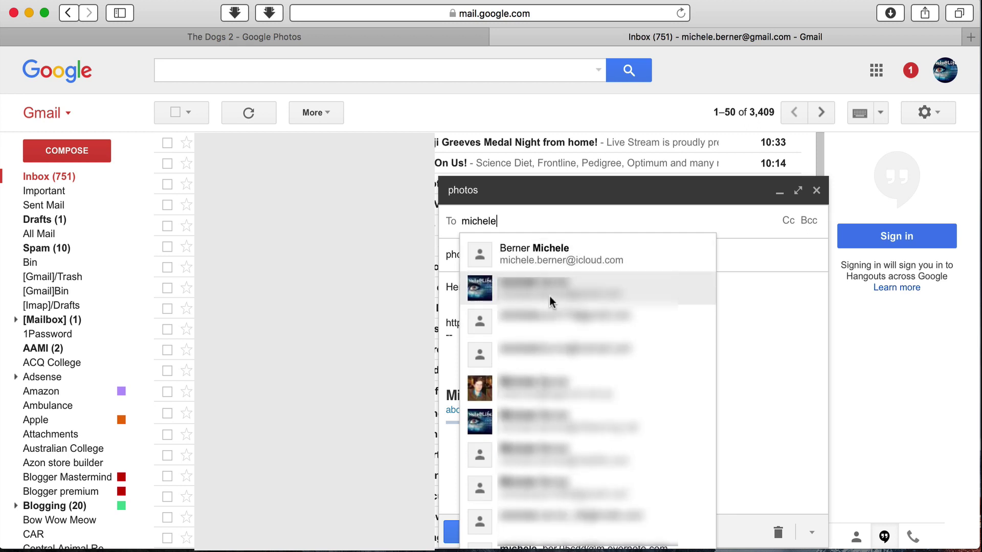
{"action": "left_click", "coordinate": [546, 291]}
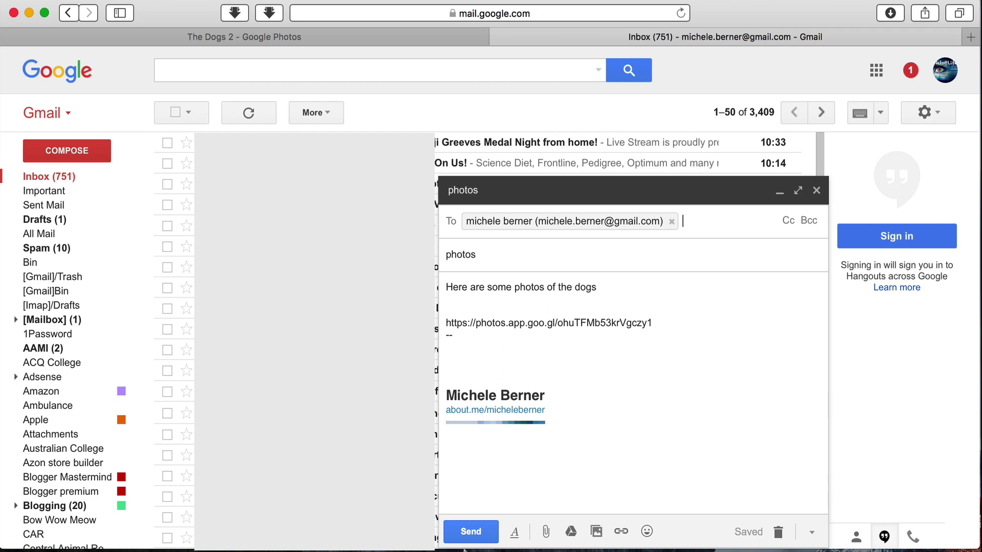
{"action": "left_click", "coordinate": [470, 534]}
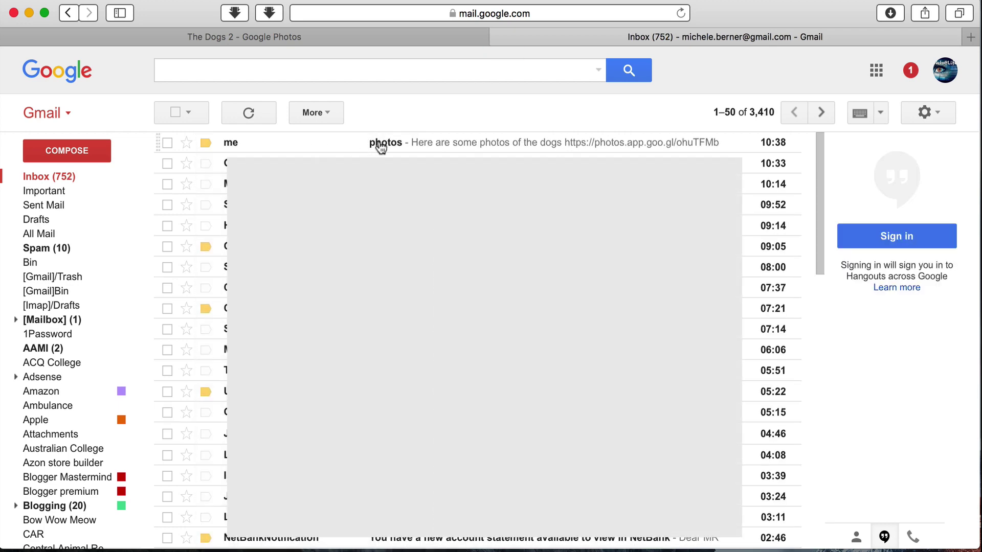
{"action": "left_click", "coordinate": [378, 144]}
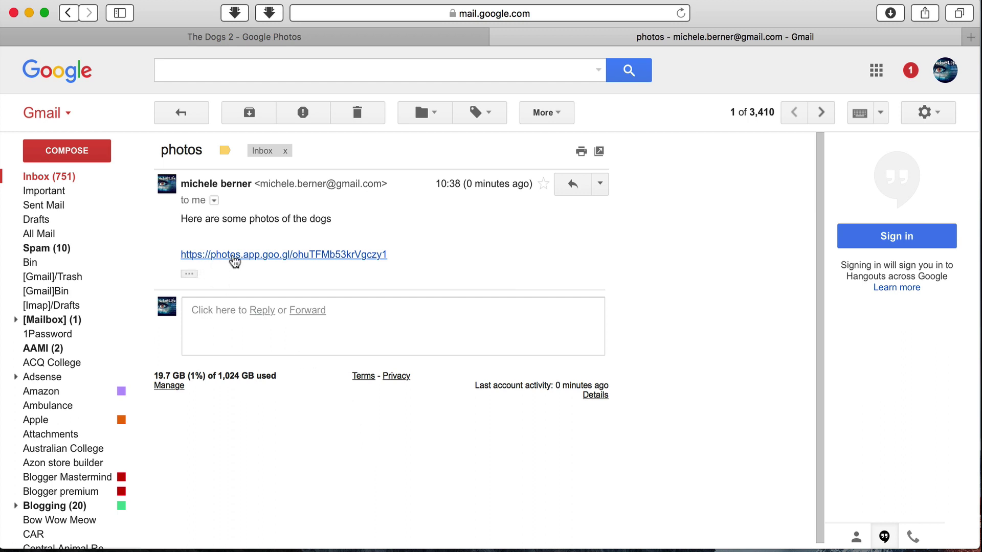
Step: Open the emailed photos.app.goo.gl link to view The Dogs 2 in a new tab
{"action": "left_click", "coordinate": [265, 258]}
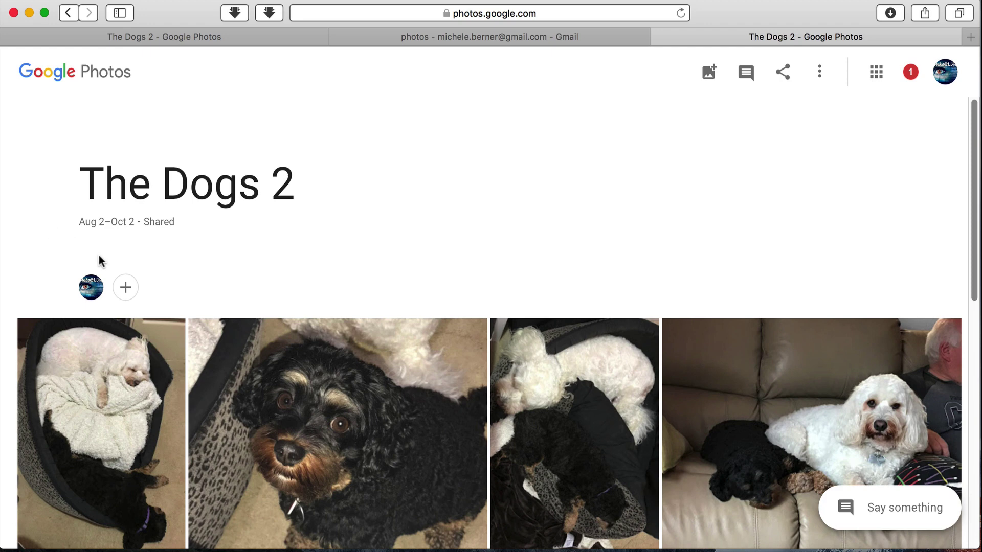
{"action": "left_click", "coordinate": [821, 70]}
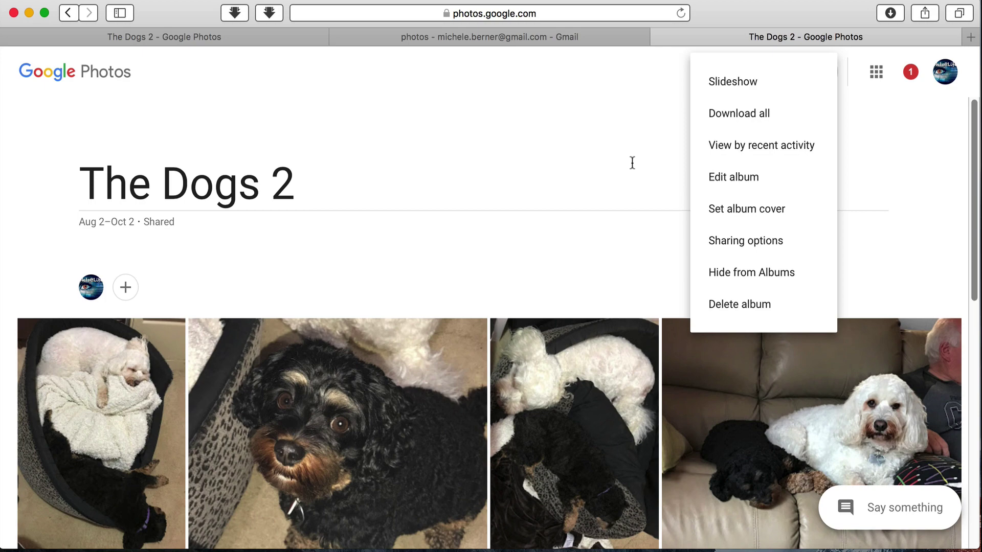
{"action": "left_click", "coordinate": [583, 166]}
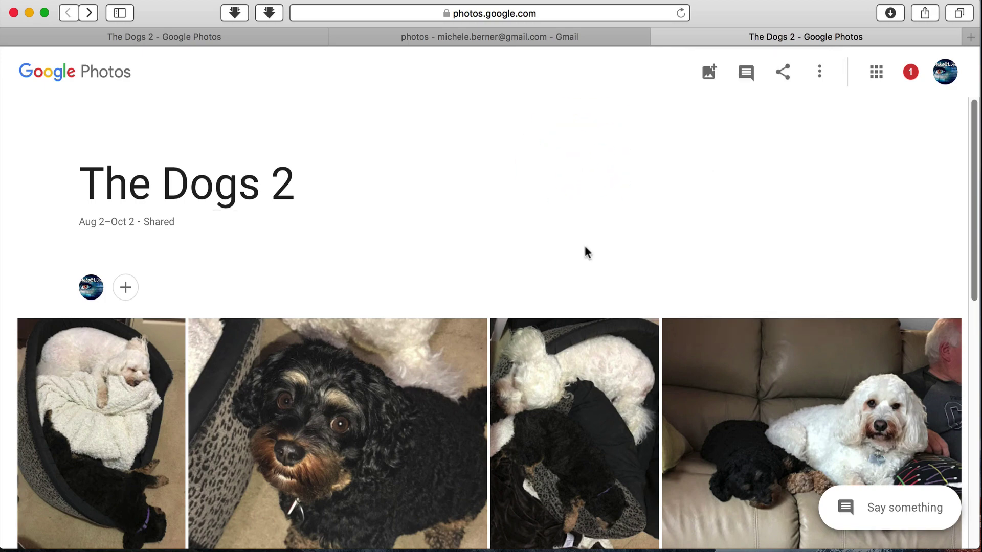
{"action": "scroll", "coordinate": [567, 284], "scroll_direction": "down", "scroll_amount": 5}
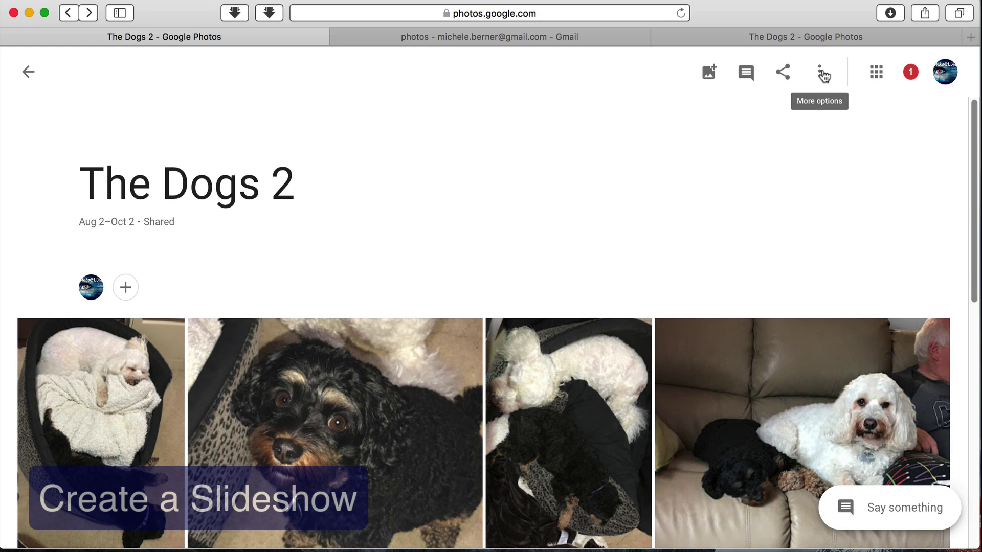
Step: Play The Dogs 2 as a slideshow, exit it, then download all the album's photos
{"action": "left_click", "coordinate": [820, 71]}
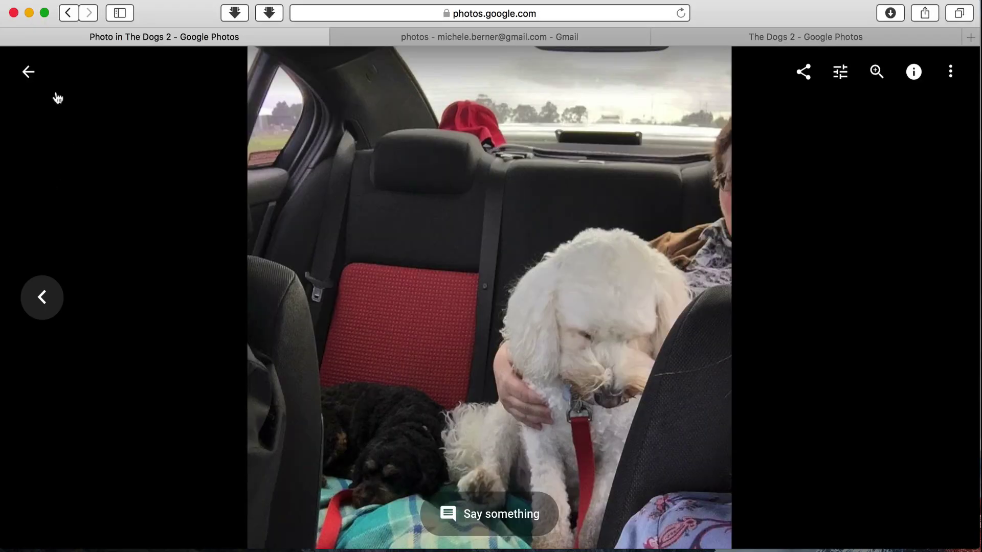
{"action": "left_click", "coordinate": [28, 71]}
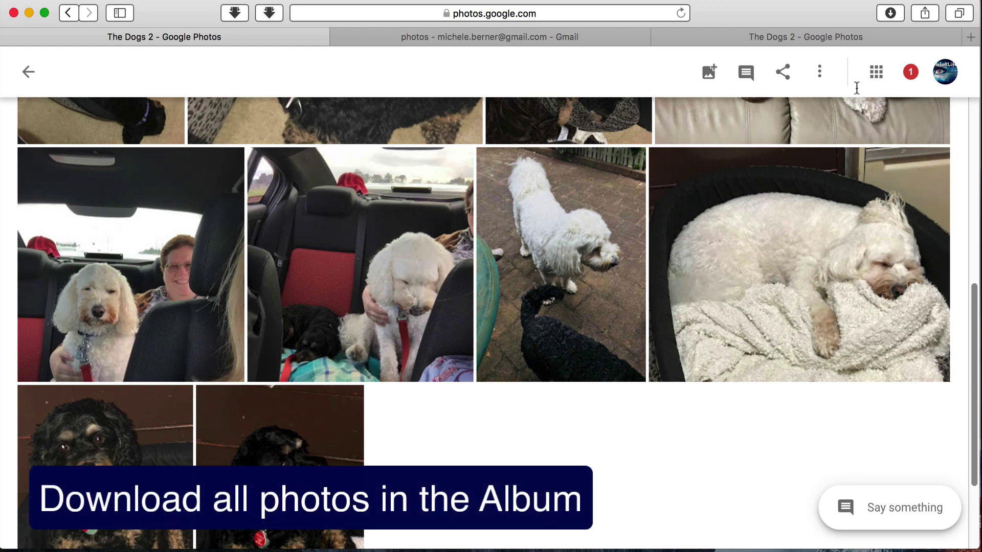
{"action": "left_click", "coordinate": [820, 73]}
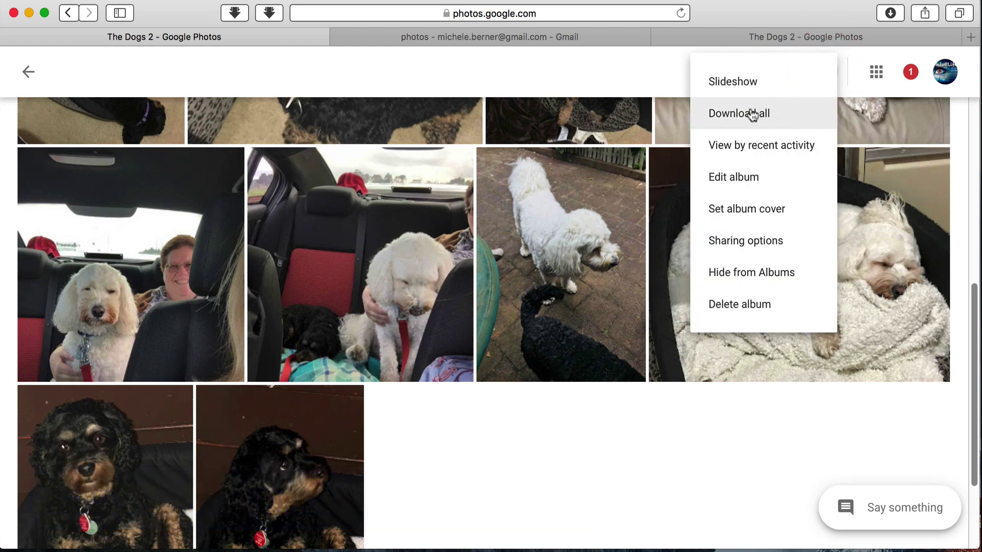
{"action": "right_click", "coordinate": [738, 109]}
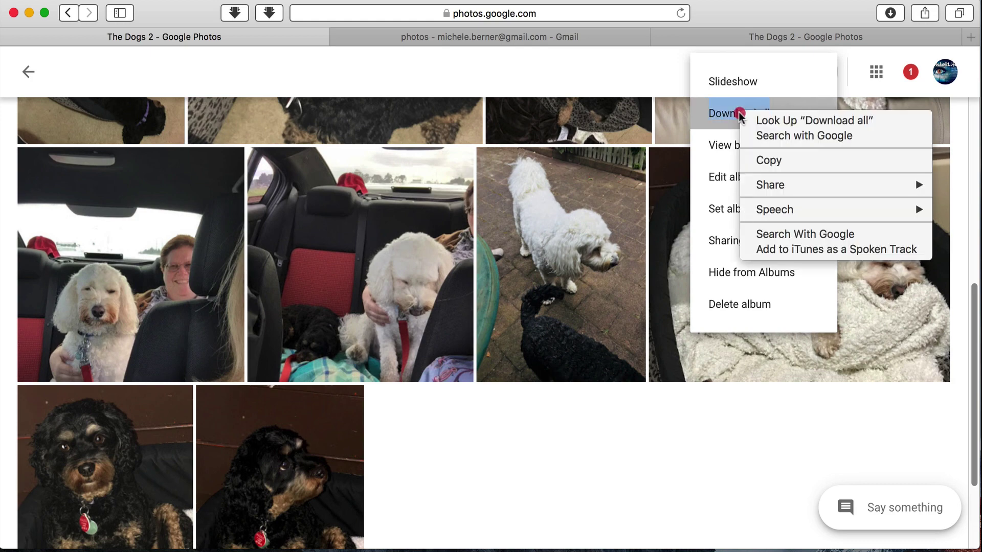
{"action": "left_click", "coordinate": [739, 109]}
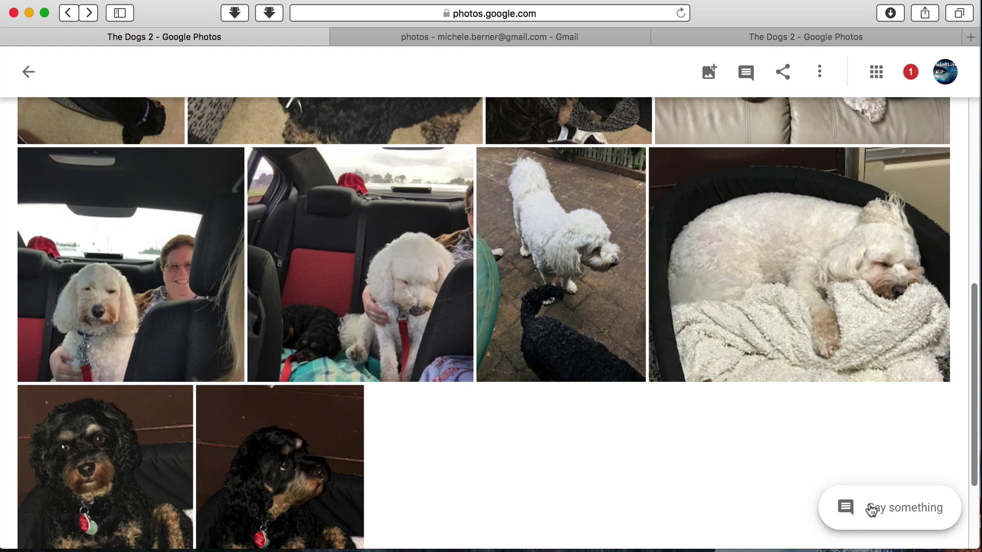
Step: Check the downloaded The Dogs 2 folder in Finder, preview IMG_2112.jpg, then return to Google Photos
{"action": "left_click", "coordinate": [28, 545]}
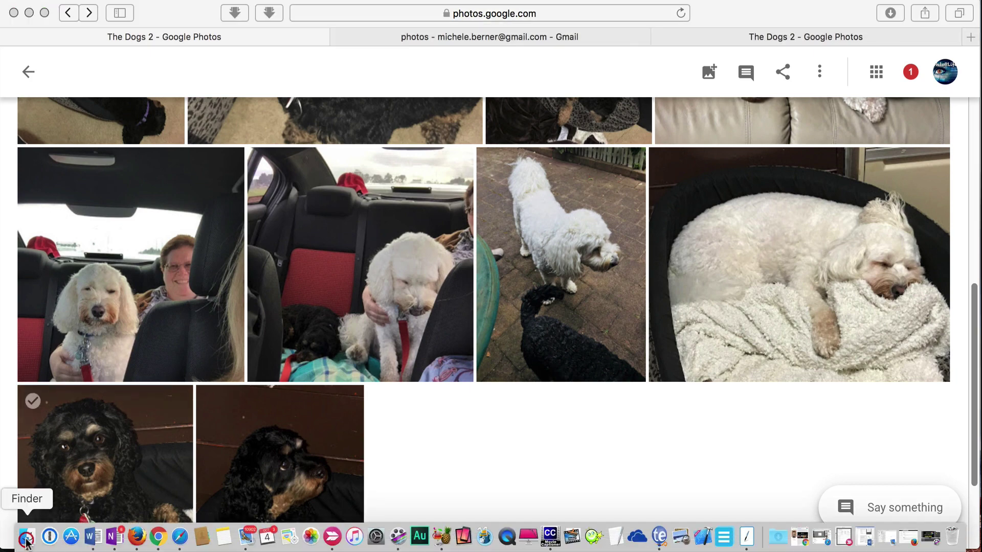
{"action": "scroll", "coordinate": [253, 358], "scroll_direction": "down", "scroll_amount": 2}
{"action": "scroll", "coordinate": [252, 360], "scroll_direction": "down", "scroll_amount": 5}
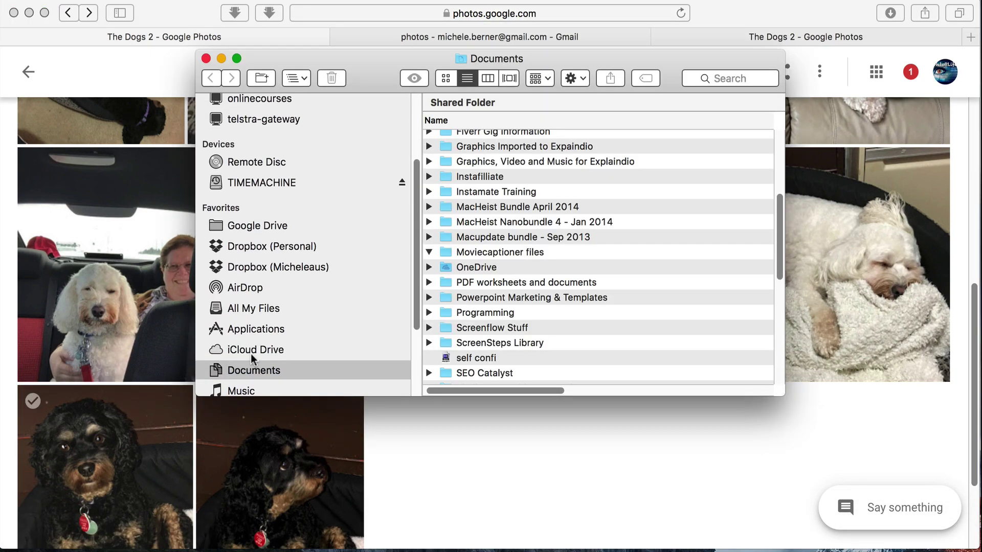
{"action": "left_click", "coordinate": [252, 345]}
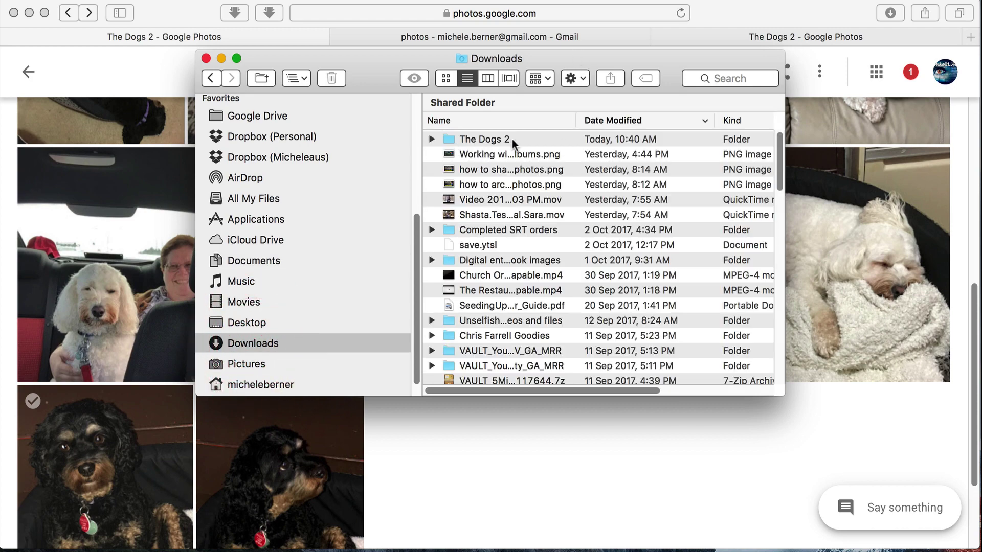
{"action": "left_click", "coordinate": [432, 139]}
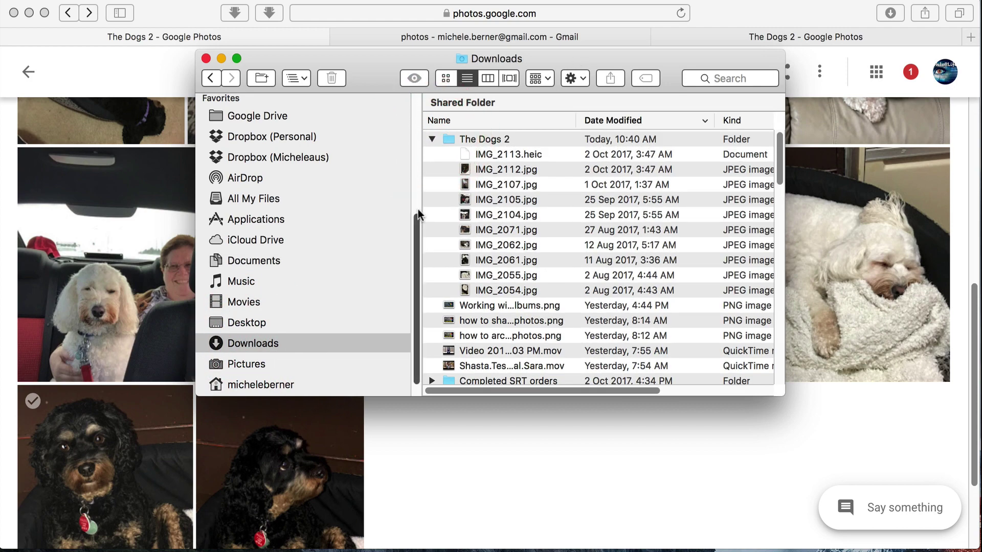
{"action": "left_click_drag", "start_coordinate": [784, 394], "coordinate": [918, 437]}
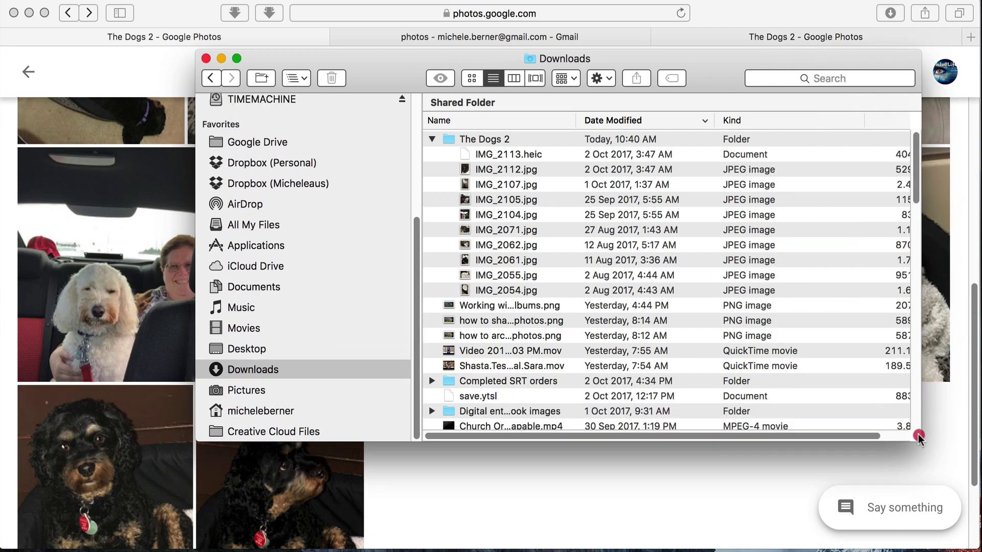
{"action": "left_click", "coordinate": [477, 170]}
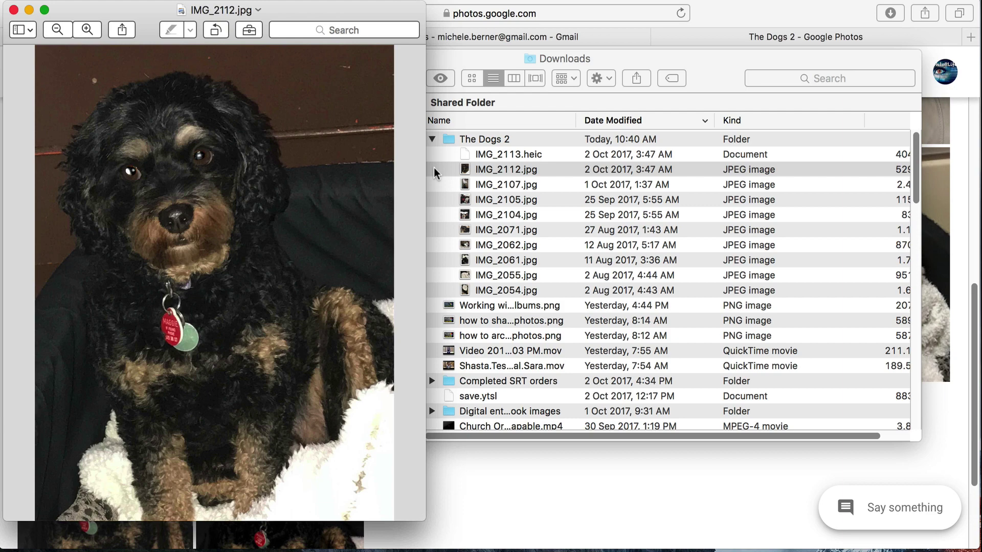
{"action": "key", "text": "super+w"}
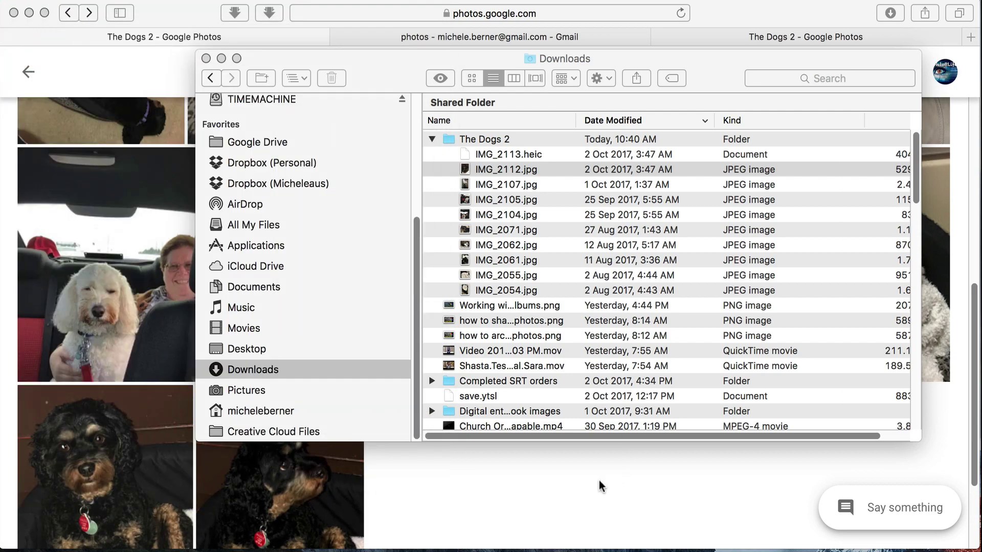
{"action": "left_click", "coordinate": [587, 466]}
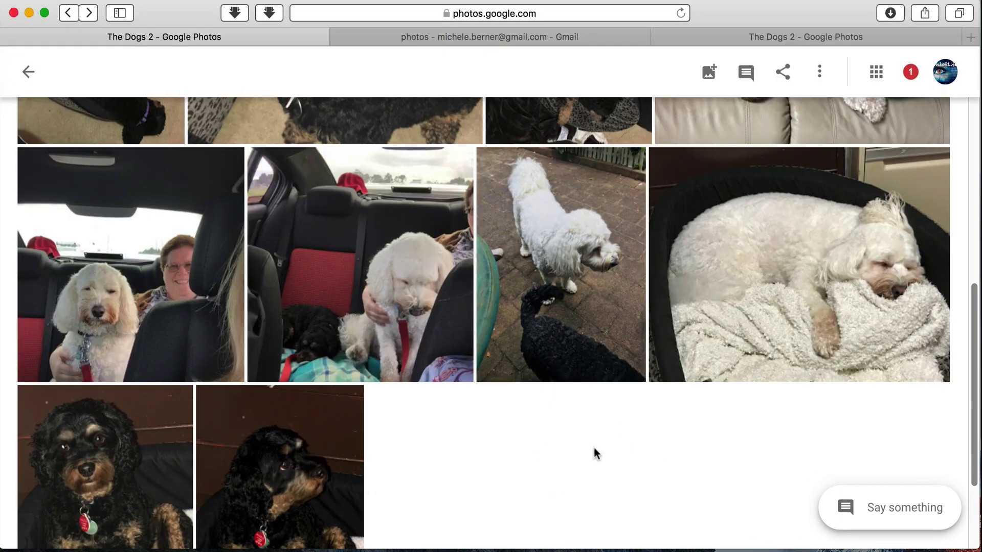
Step: Sort The Dogs 2 by recent activity and set the couch photo of both dogs as cover
{"action": "left_click", "coordinate": [819, 71]}
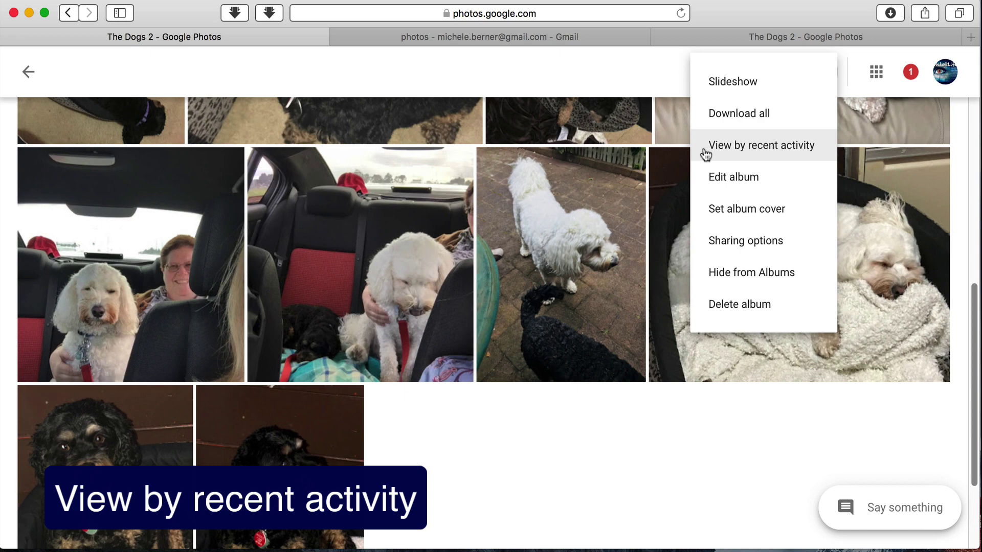
{"action": "left_click", "coordinate": [705, 153]}
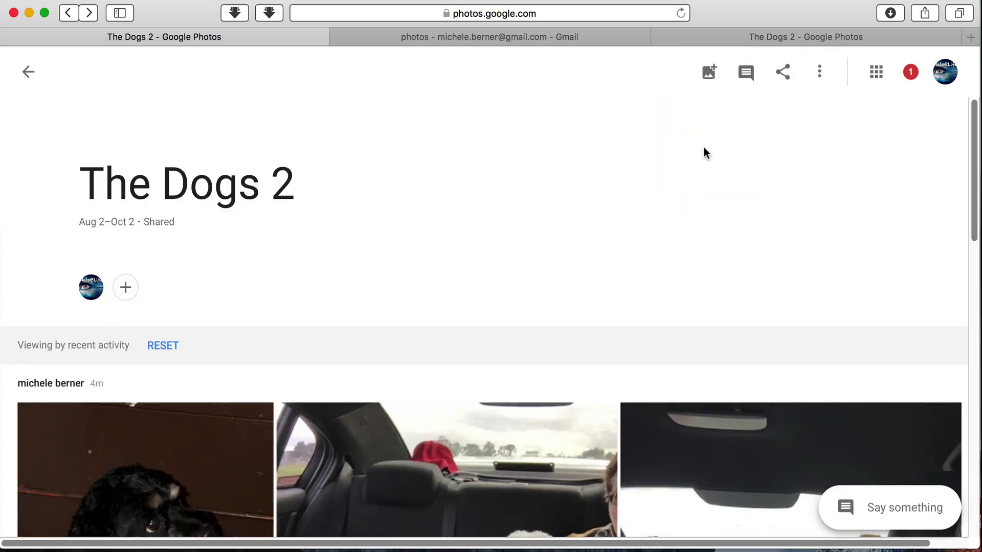
{"action": "scroll", "coordinate": [703, 152], "scroll_direction": "down", "scroll_amount": 5}
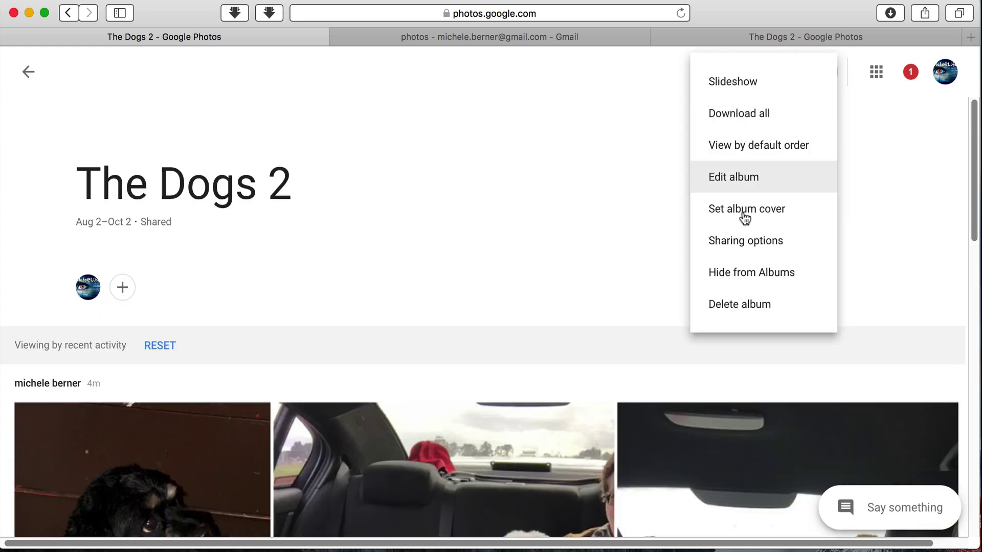
{"action": "left_click", "coordinate": [720, 215]}
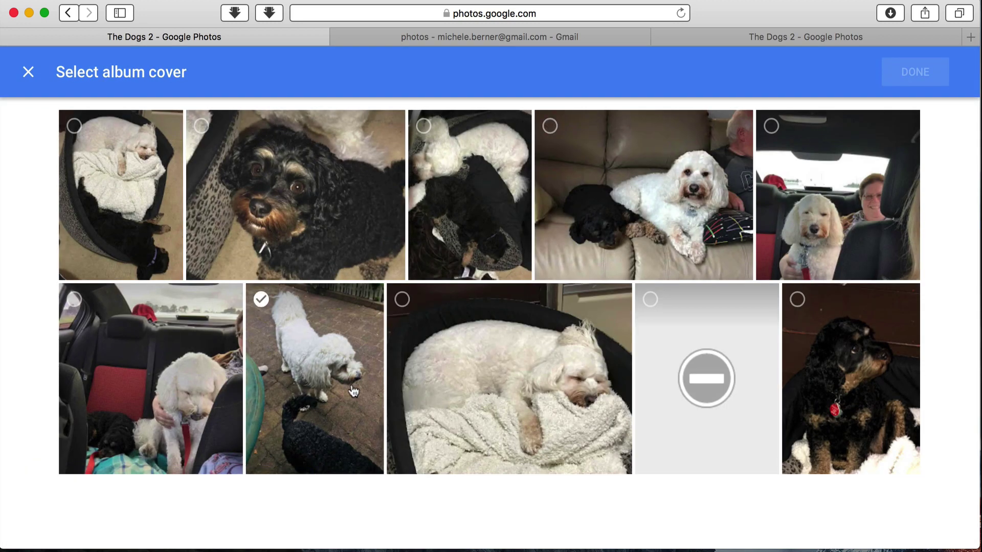
{"action": "left_click", "coordinate": [549, 125]}
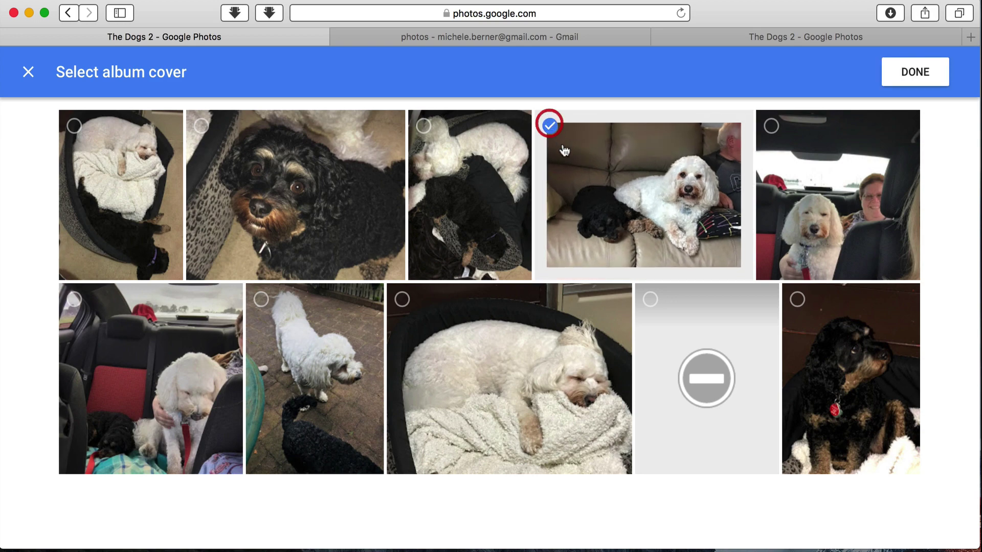
{"action": "left_click", "coordinate": [915, 73]}
{"action": "left_click", "coordinate": [30, 72]}
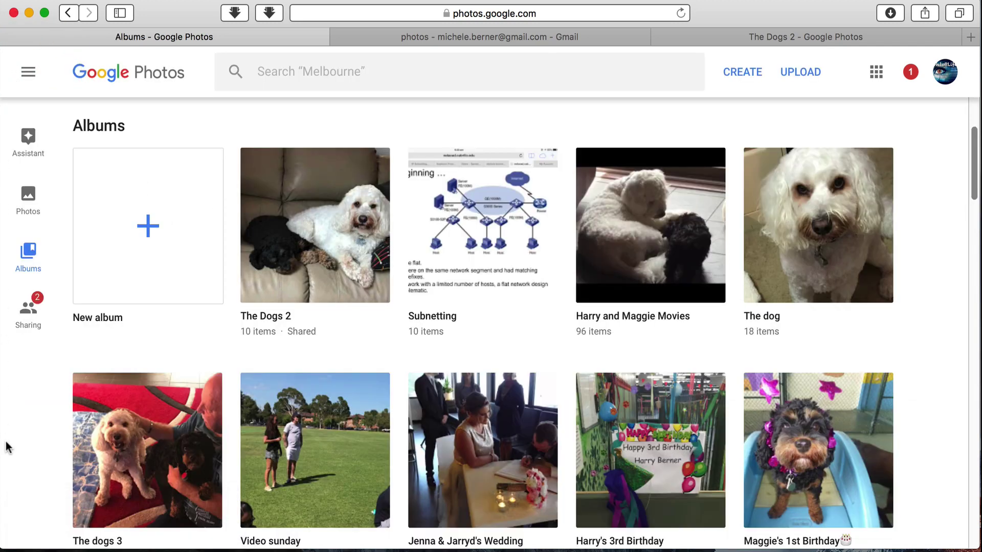
{"action": "left_click", "coordinate": [321, 233]}
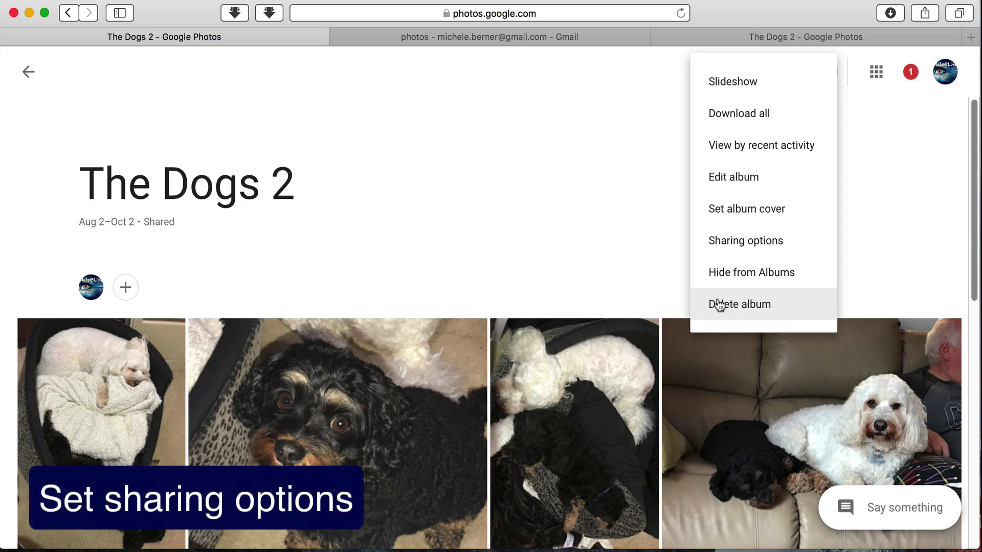
Step: Stop and re-enable sharing for The Dogs 2 to reset its link, and turn Collaborate on
{"action": "left_click", "coordinate": [718, 238]}
{"action": "scroll", "coordinate": [551, 409], "scroll_direction": "up", "scroll_amount": 1}
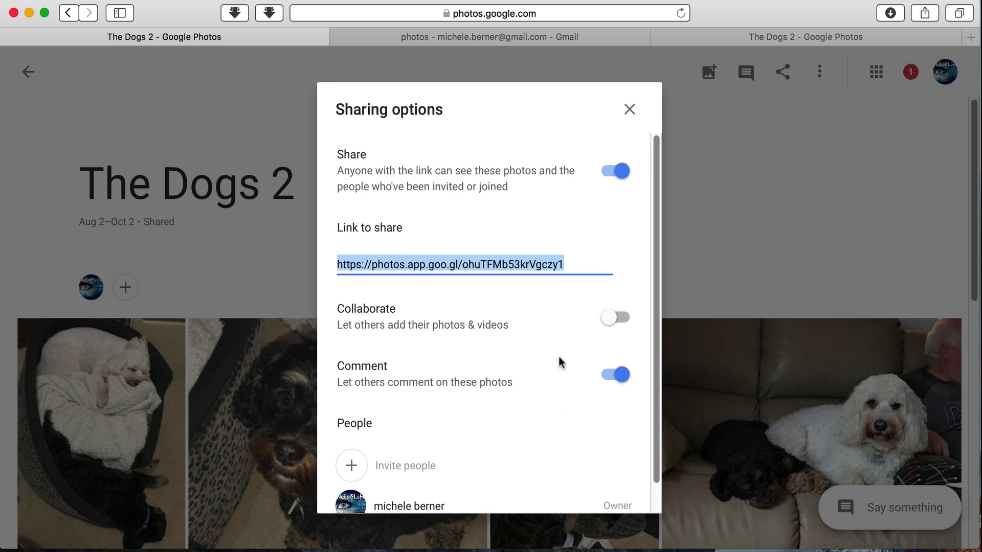
{"action": "left_click", "coordinate": [622, 170]}
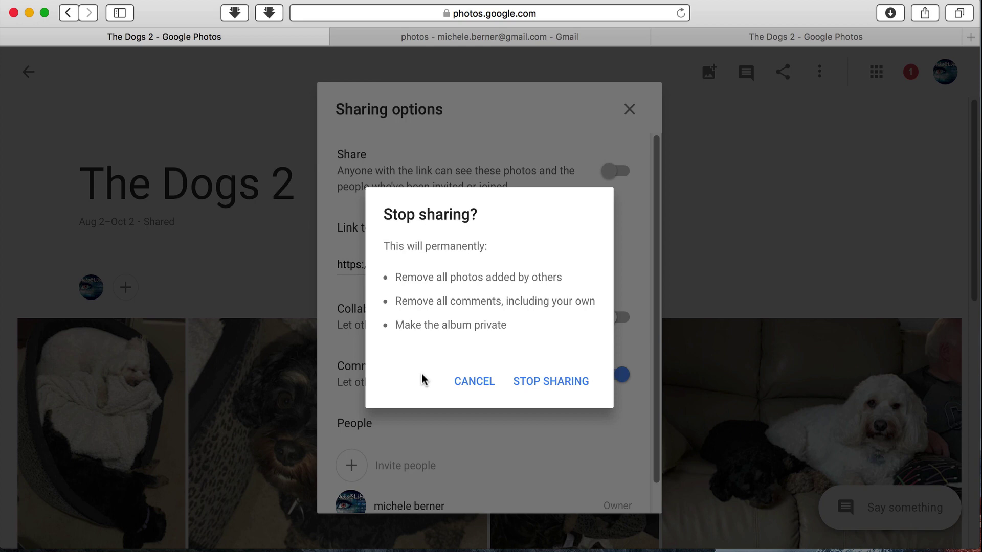
{"action": "left_click", "coordinate": [561, 383]}
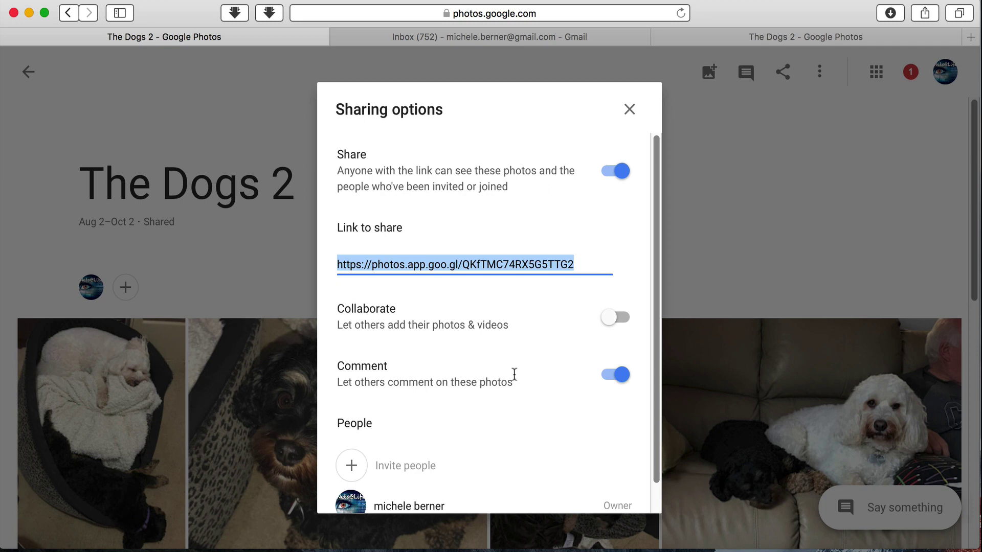
{"action": "left_click", "coordinate": [616, 317]}
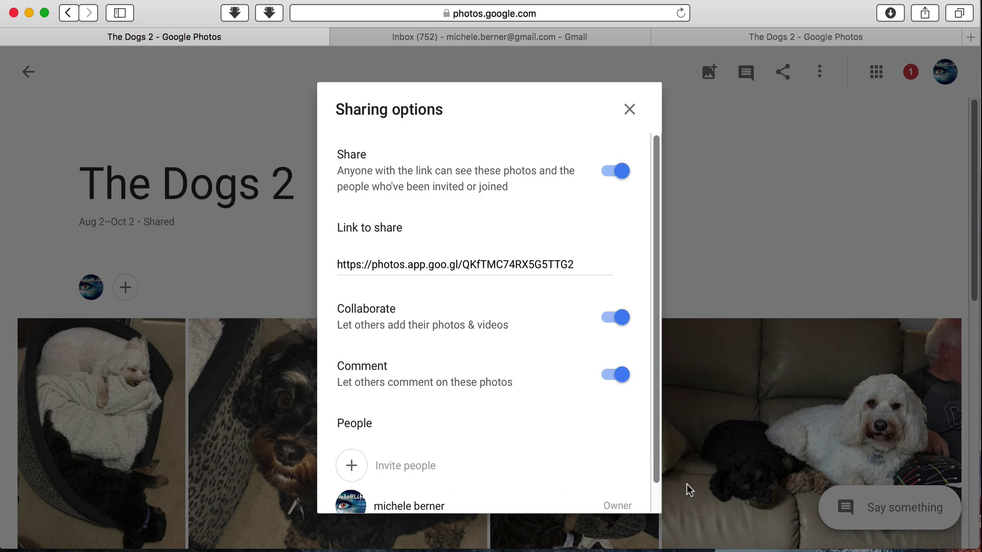
{"action": "left_click_drag", "start_coordinate": [655, 475], "coordinate": [655, 479]}
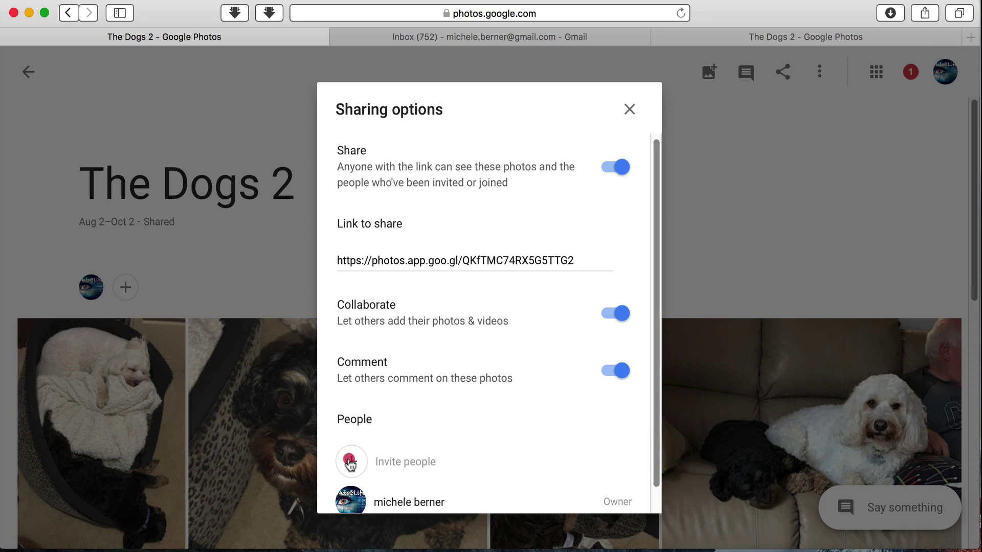
Step: In Edit album, move the black-dog photo first and the white-dog photo between the car photos
{"action": "left_click", "coordinate": [819, 72]}
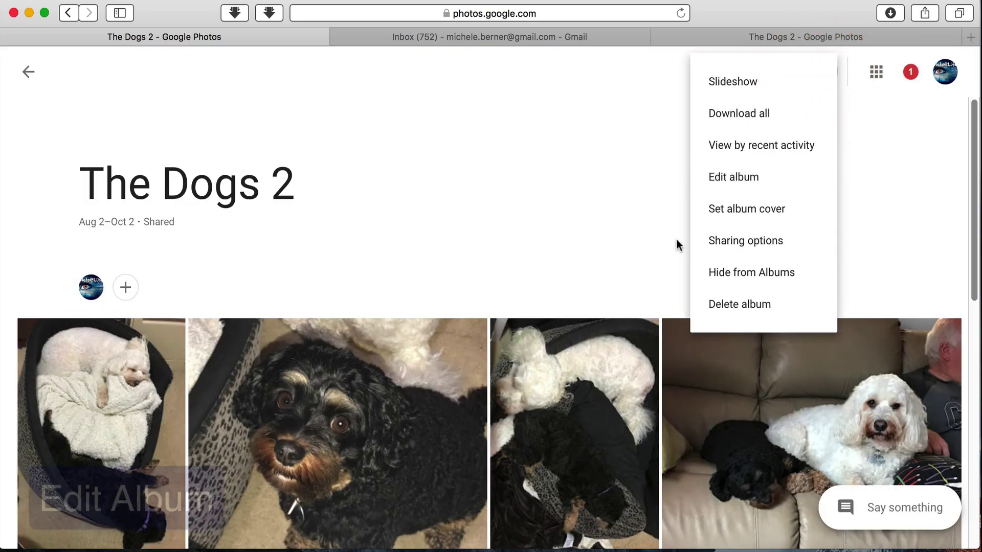
{"action": "left_click", "coordinate": [722, 180]}
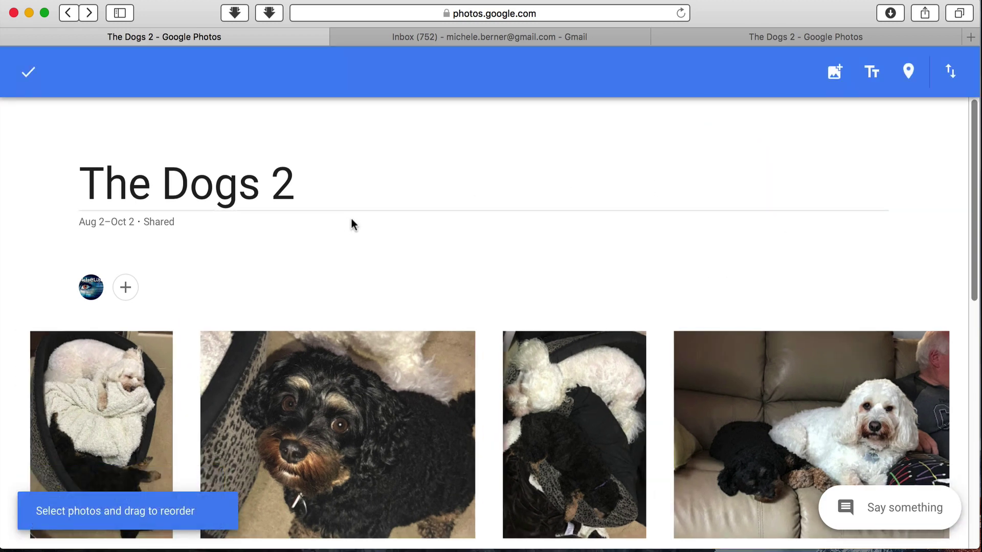
{"action": "scroll", "coordinate": [513, 225], "scroll_direction": "down", "scroll_amount": 3}
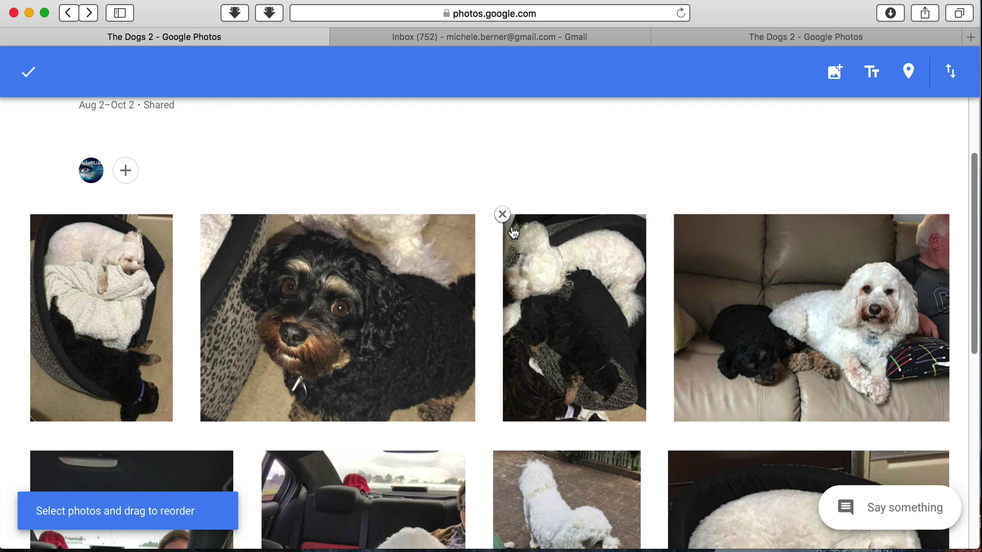
{"action": "left_click_drag", "start_coordinate": [369, 302], "coordinate": [61, 301]}
{"action": "scroll", "coordinate": [307, 443], "scroll_direction": "down", "scroll_amount": 4}
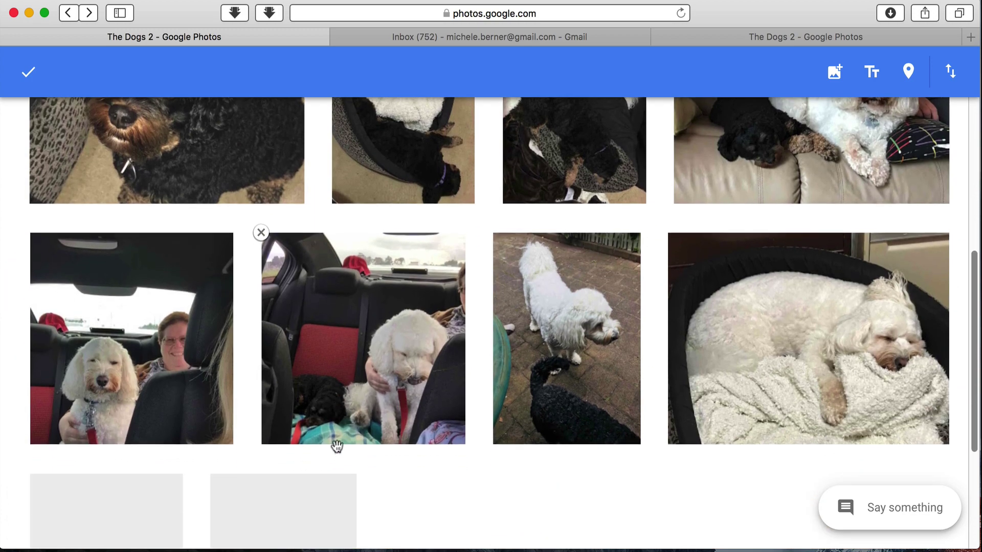
{"action": "left_click_drag", "start_coordinate": [560, 378], "coordinate": [243, 339]}
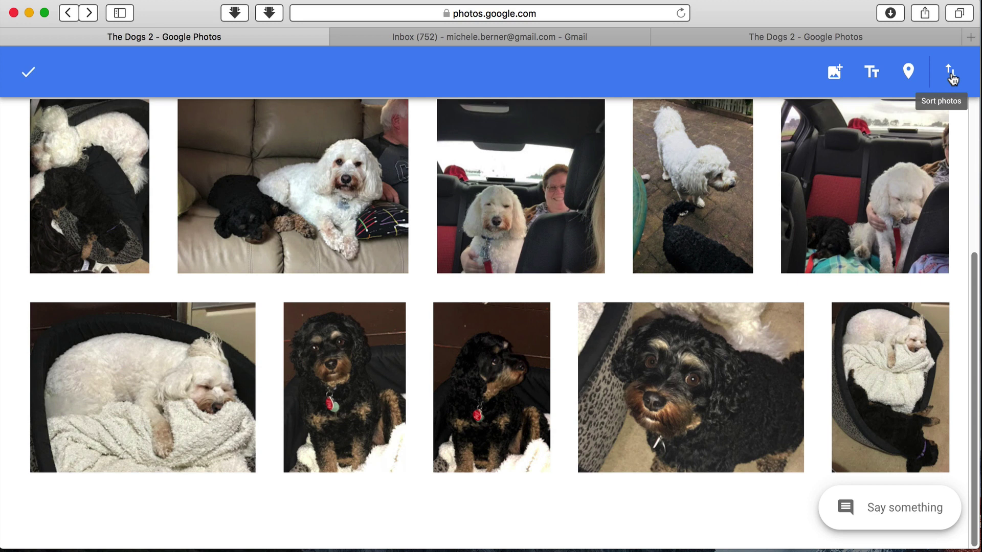
Step: Sort the album's photos newest first, replacing the custom order
{"action": "left_click", "coordinate": [951, 76]}
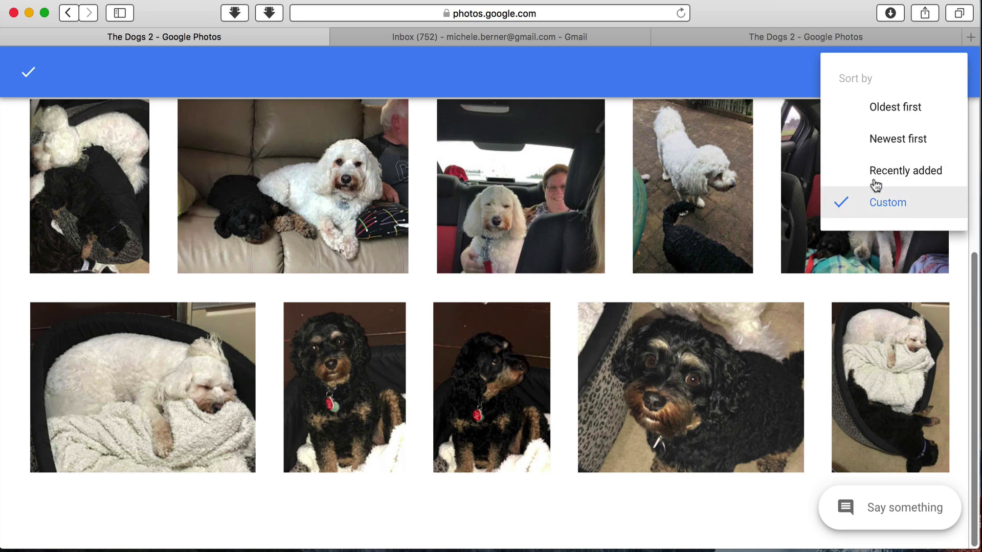
{"action": "left_click", "coordinate": [889, 145]}
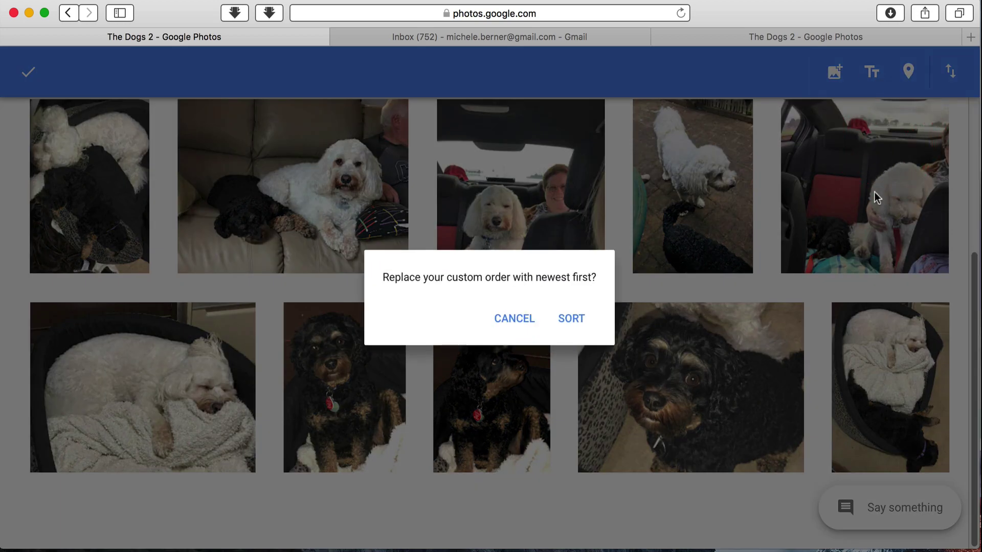
{"action": "right_click", "coordinate": [571, 322]}
{"action": "left_click", "coordinate": [563, 319]}
{"action": "left_click", "coordinate": [570, 322]}
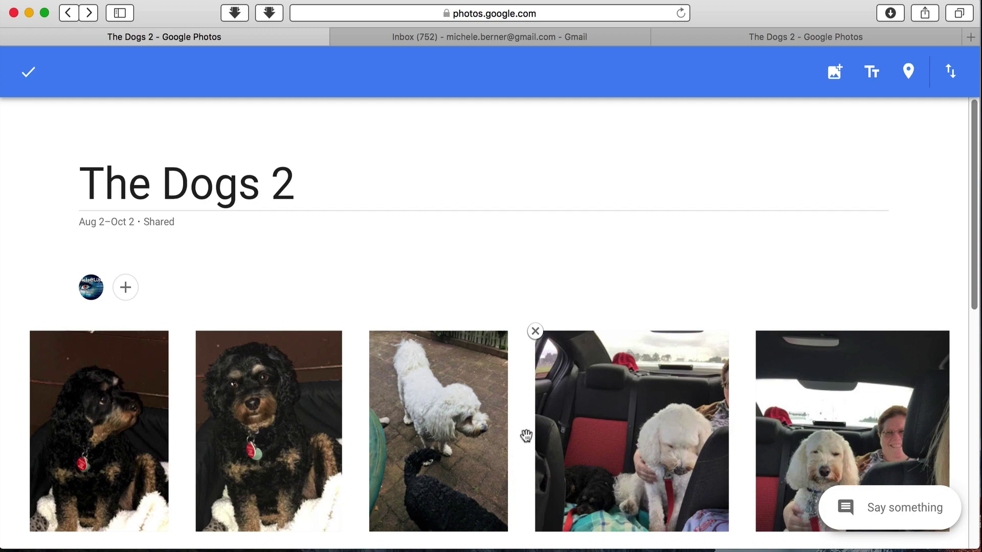
Step: Drag the couch photo of both dogs up into the top row
{"action": "scroll", "coordinate": [598, 447], "scroll_direction": "down", "scroll_amount": 5}
{"action": "left_click_drag", "start_coordinate": [471, 427], "coordinate": [542, 201]}
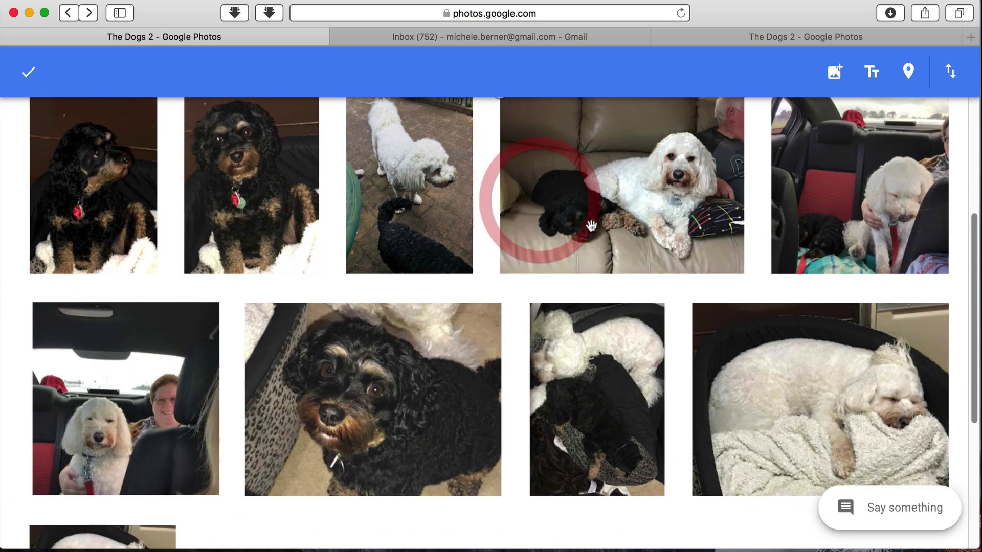
{"action": "left_click", "coordinate": [951, 73]}
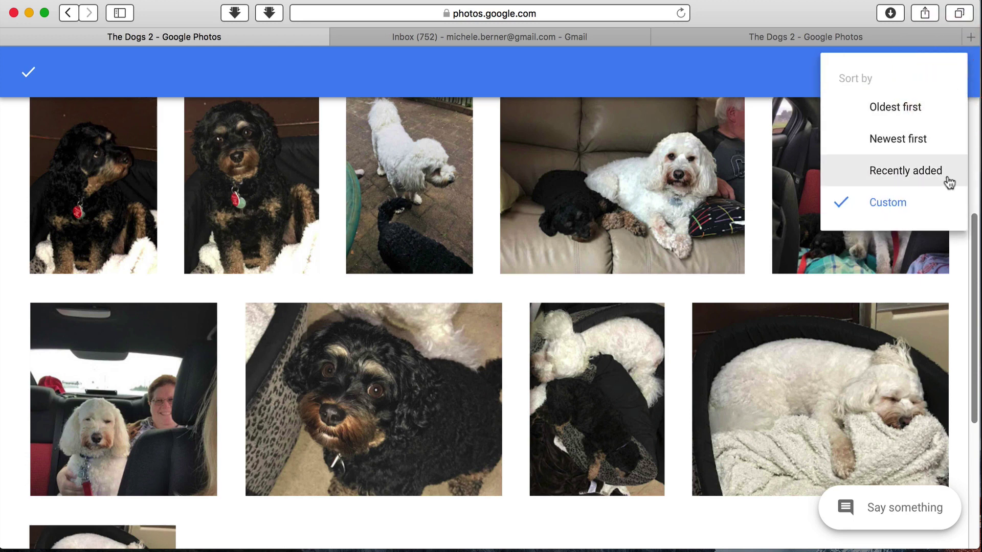
Step: Keep the custom photo order and add a map starting at Melbourne, Victoria
{"action": "left_click", "coordinate": [930, 214]}
{"action": "left_click", "coordinate": [907, 72]}
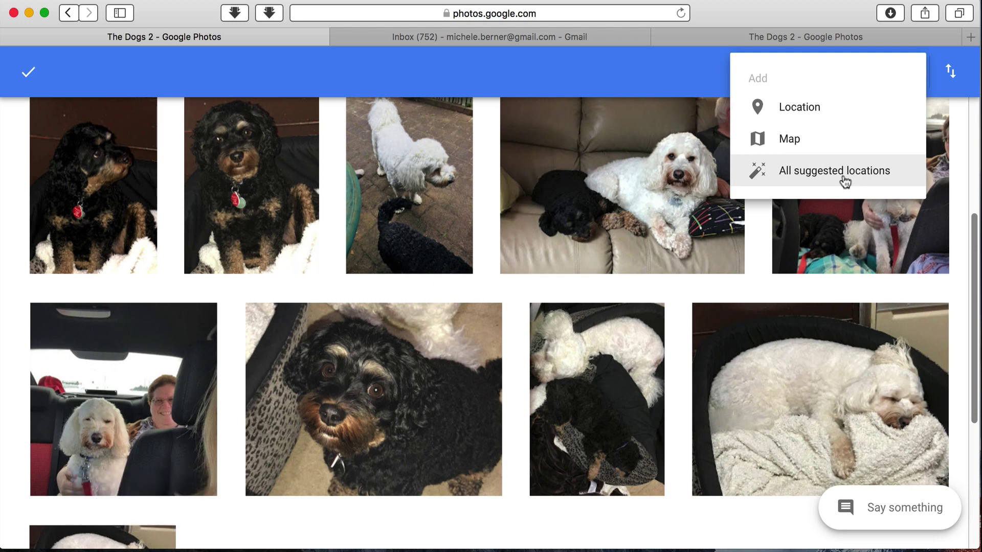
{"action": "left_click", "coordinate": [791, 145]}
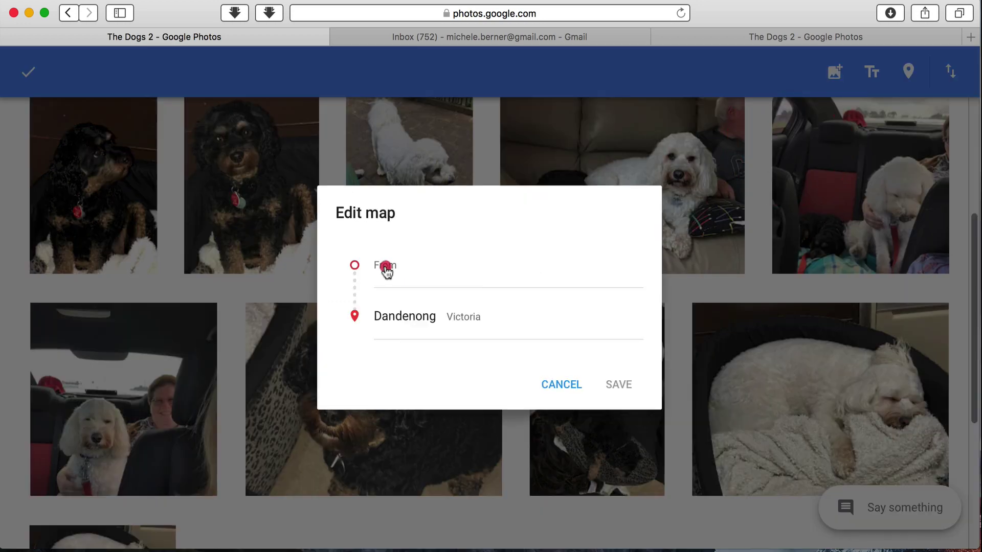
{"action": "left_click", "coordinate": [387, 269]}
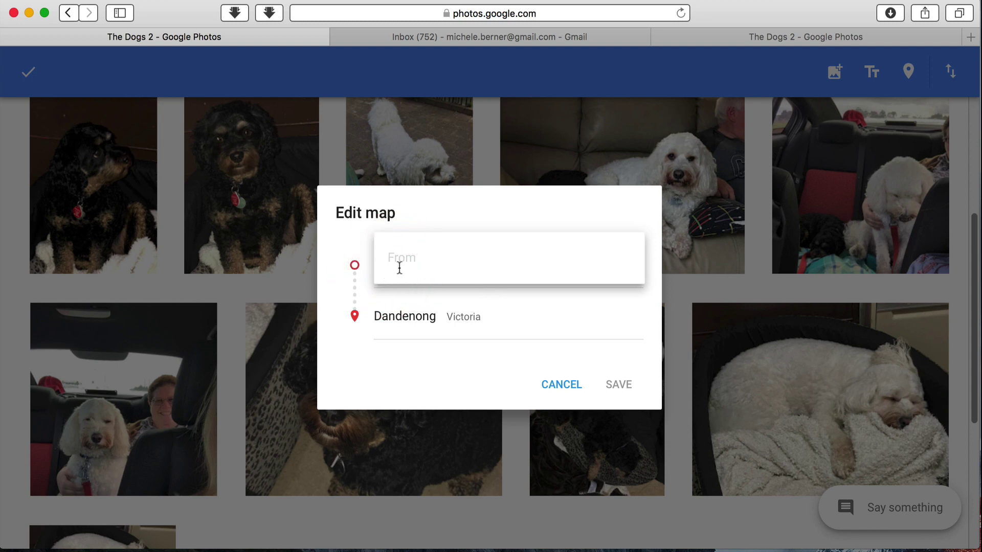
{"action": "type", "text": "Mel"}
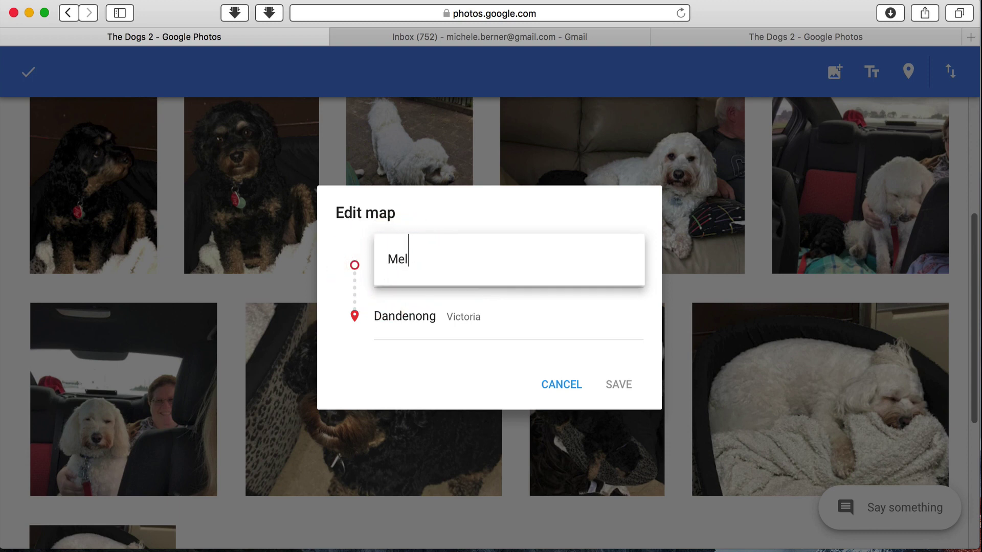
{"action": "type", "text": "bou"}
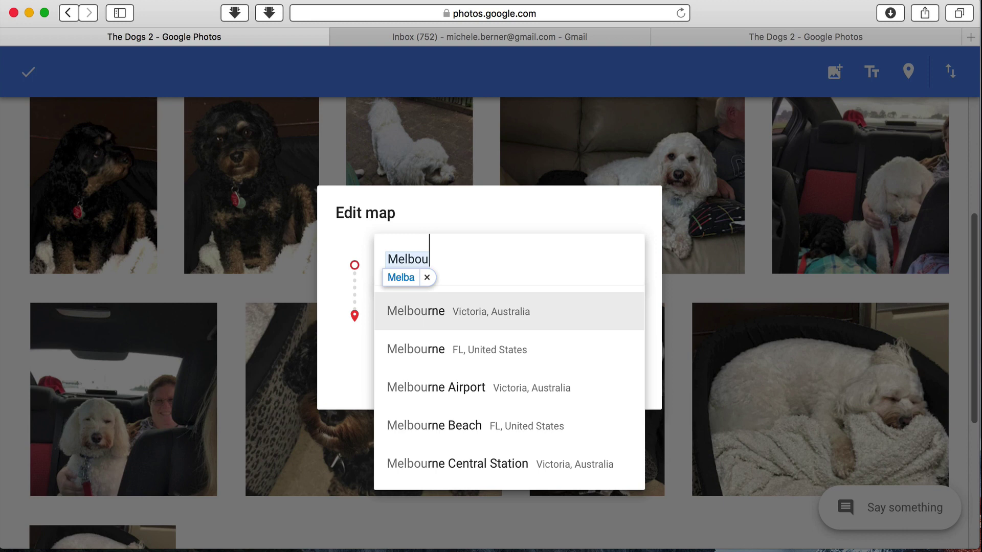
{"action": "type", "text": "r"}
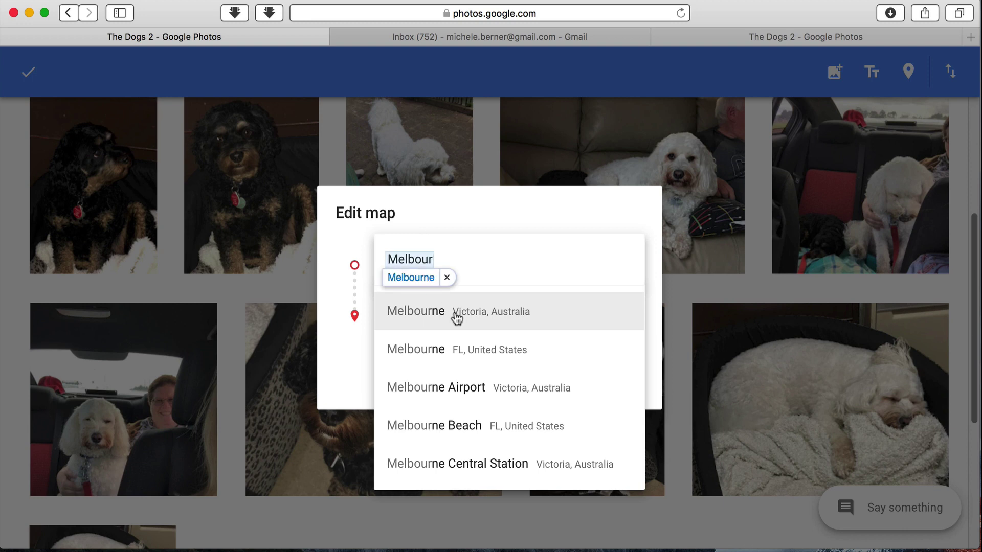
{"action": "left_click", "coordinate": [454, 313]}
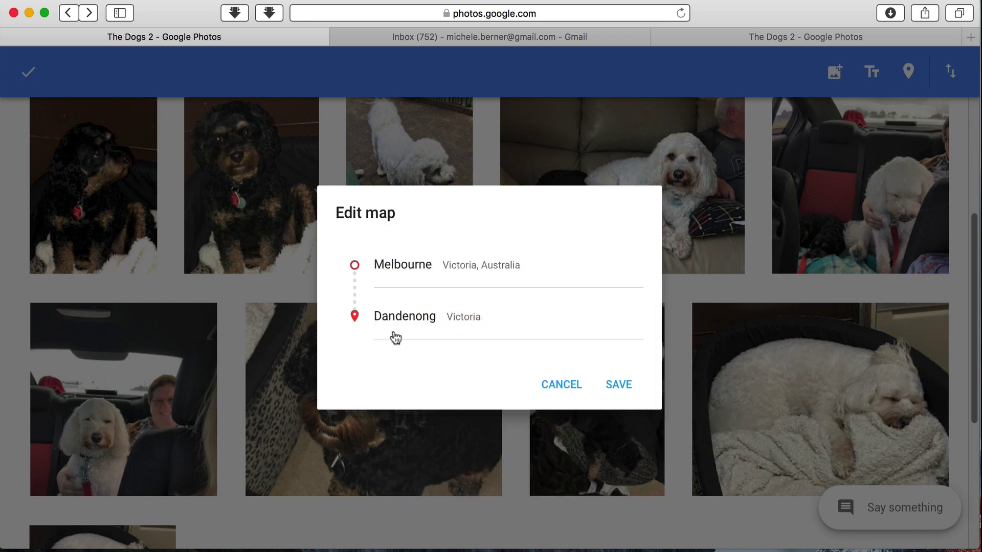
Step: Change the map's destination from Dandenong to Sydney, New South Wales, and save the route
{"action": "left_click", "coordinate": [404, 320]}
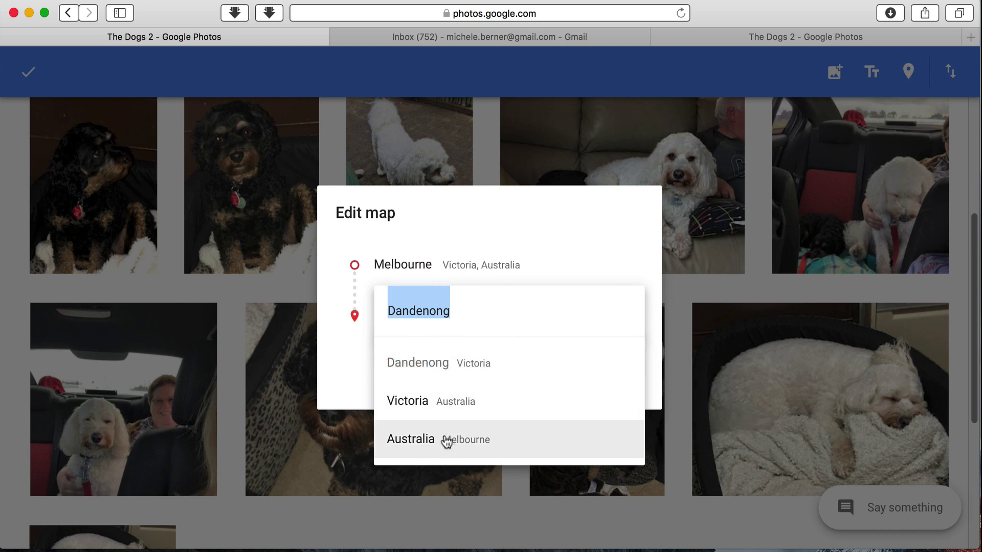
{"action": "left_click", "coordinate": [377, 309]}
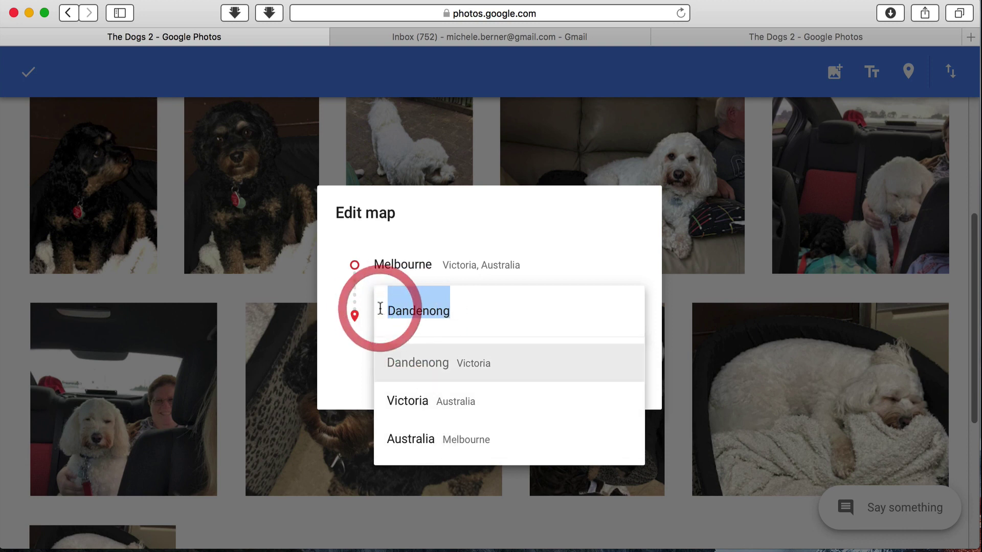
{"action": "type", "text": "Sydney"}
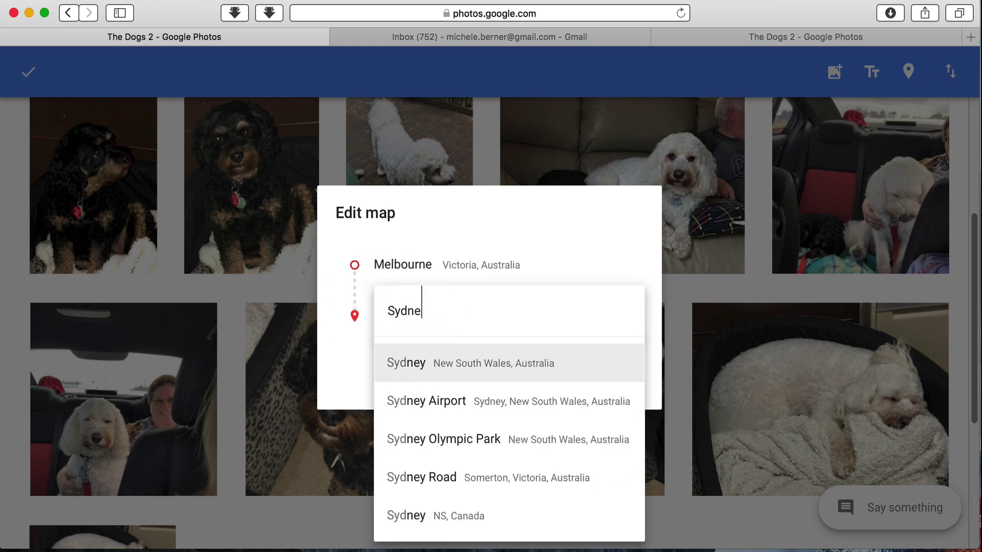
{"action": "left_click", "coordinate": [399, 368]}
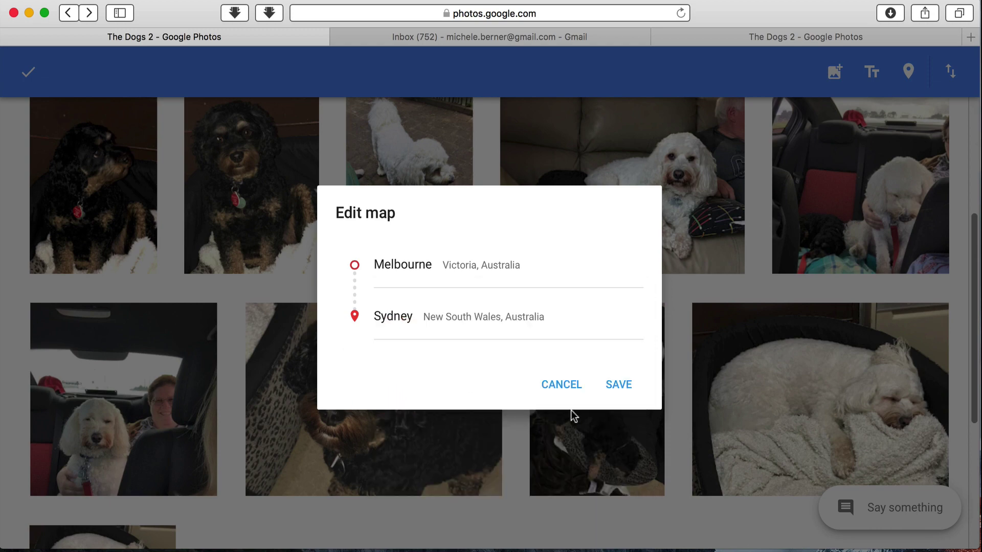
{"action": "left_click", "coordinate": [617, 385]}
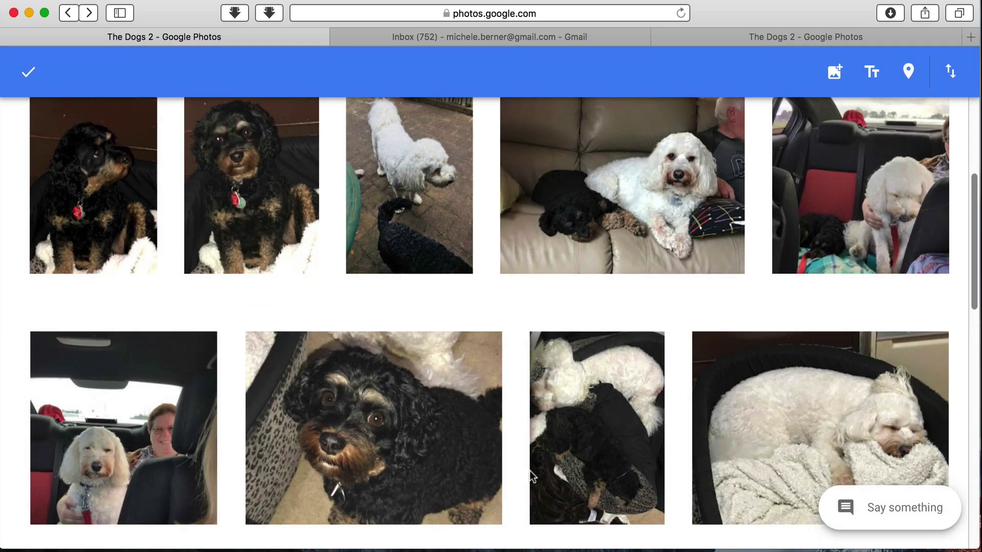
{"action": "scroll", "coordinate": [220, 444], "scroll_direction": "down", "scroll_amount": 5}
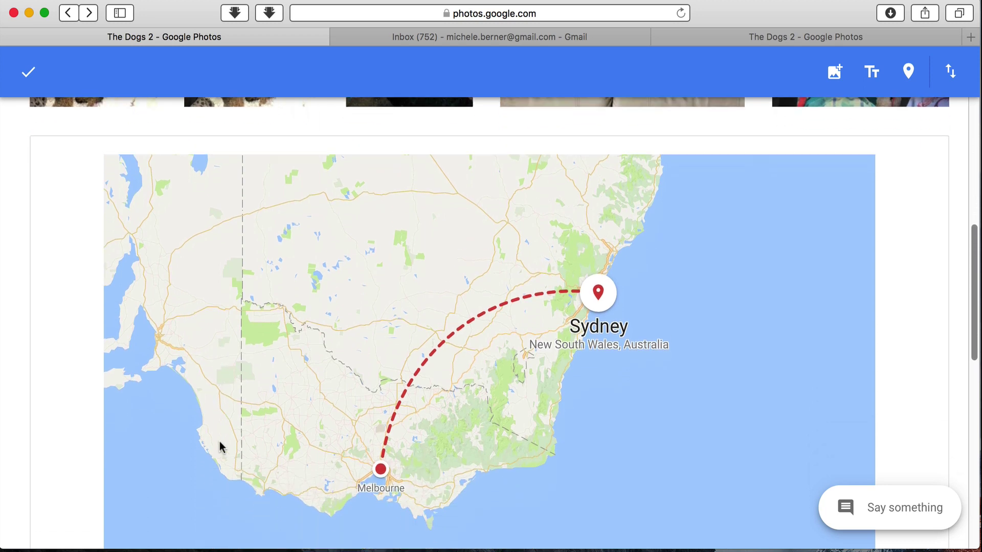
{"action": "scroll", "coordinate": [218, 442], "scroll_direction": "down", "scroll_amount": 1}
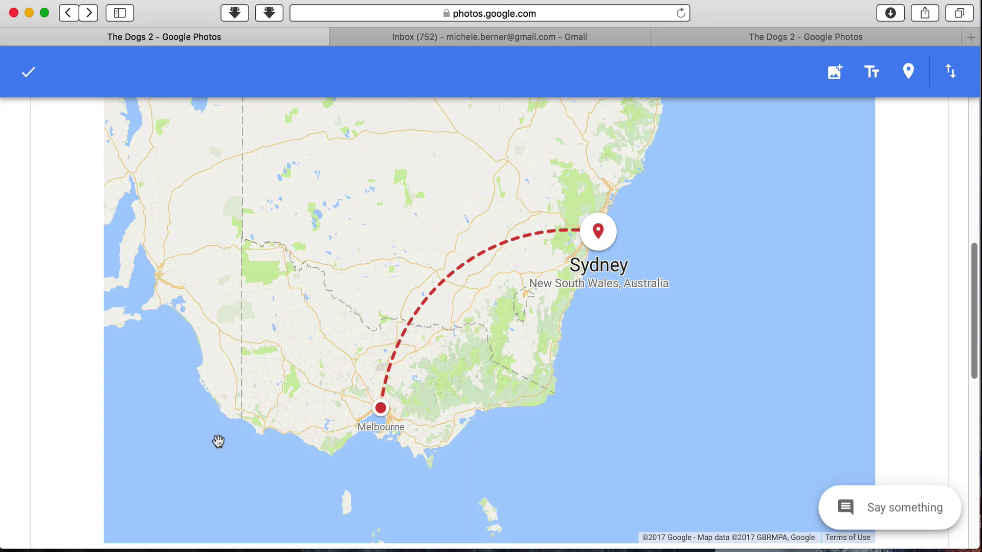
{"action": "scroll", "coordinate": [219, 441], "scroll_direction": "up", "scroll_amount": 3}
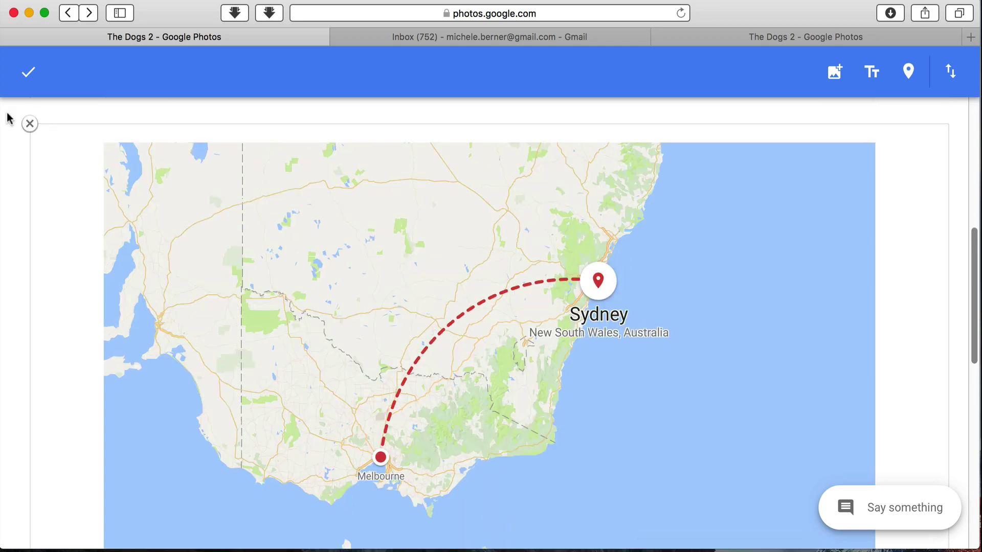
{"action": "left_click", "coordinate": [30, 124]}
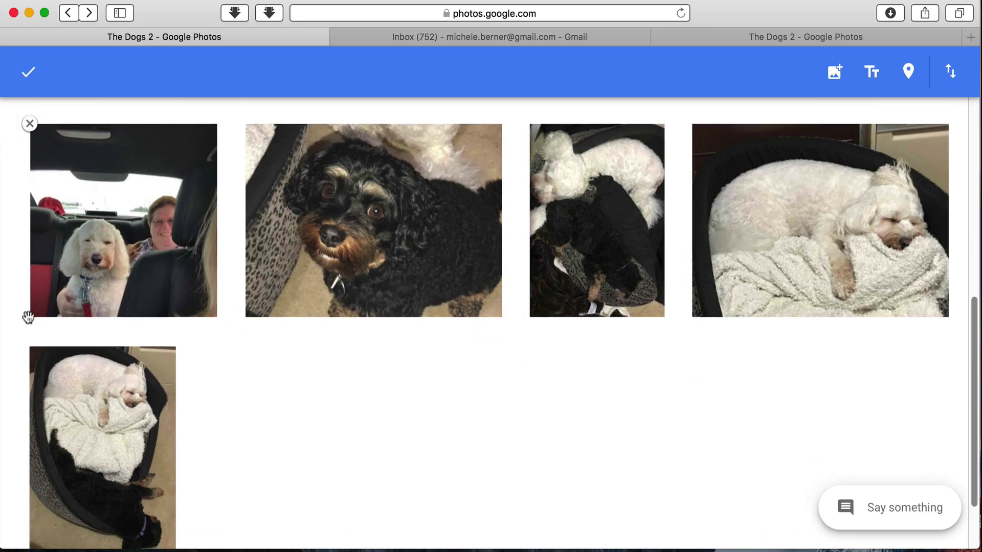
{"action": "left_click", "coordinate": [908, 71]}
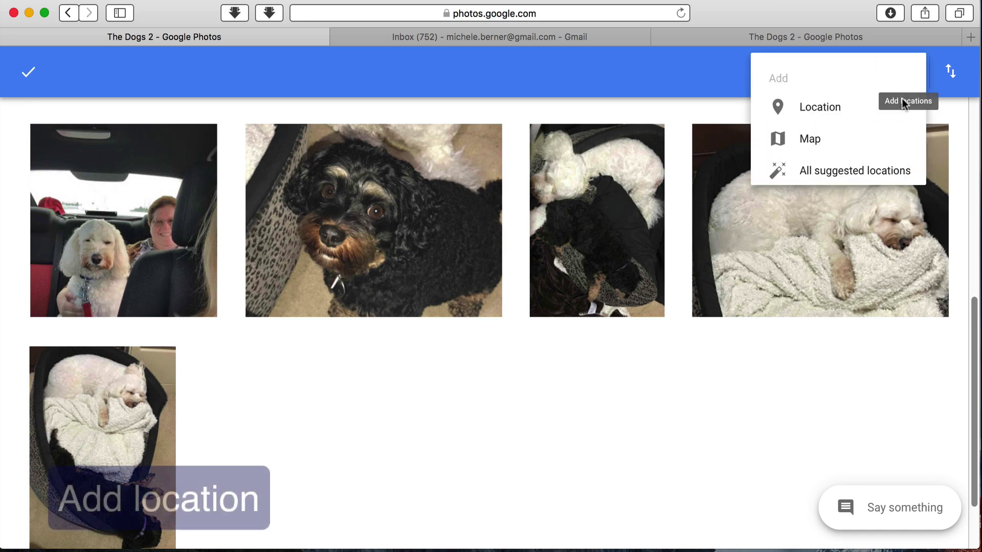
{"action": "left_click", "coordinate": [799, 108]}
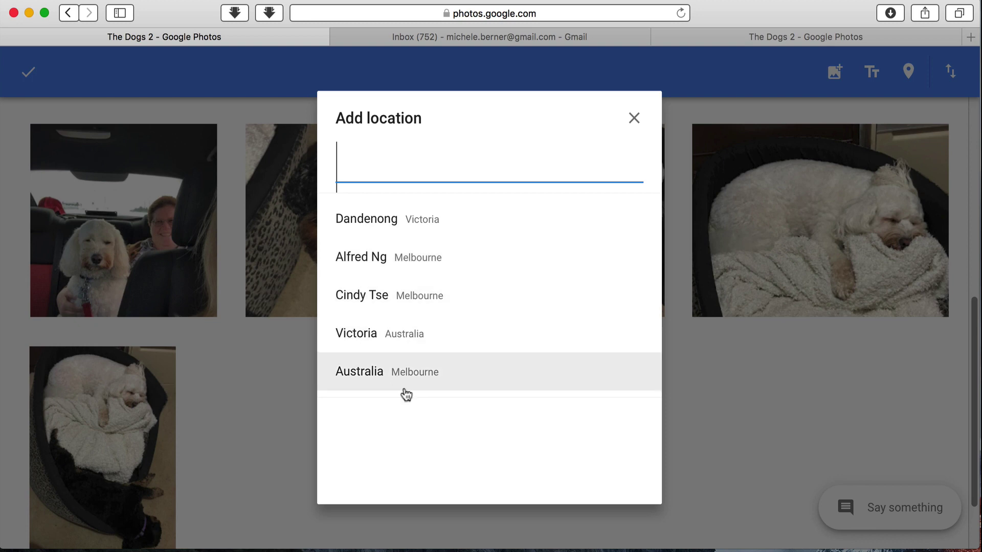
{"action": "type", "text": "Churchill Park"}
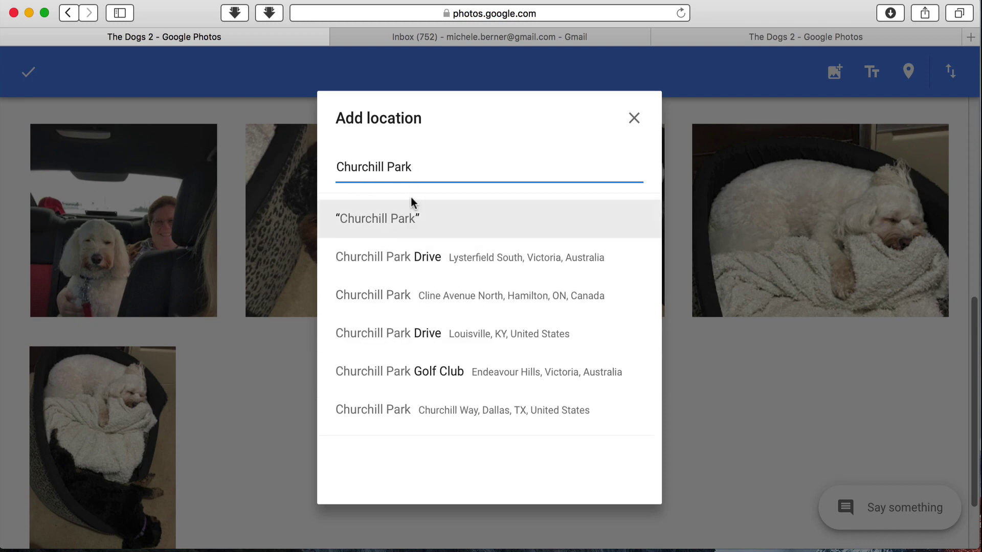
{"action": "left_click", "coordinate": [415, 264]}
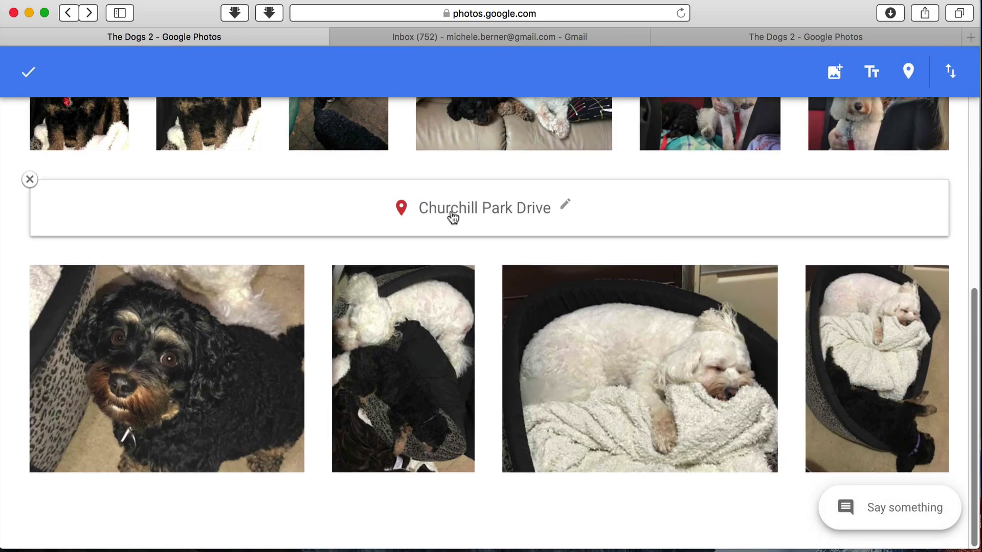
{"action": "left_click_drag", "start_coordinate": [454, 216], "coordinate": [463, 384]}
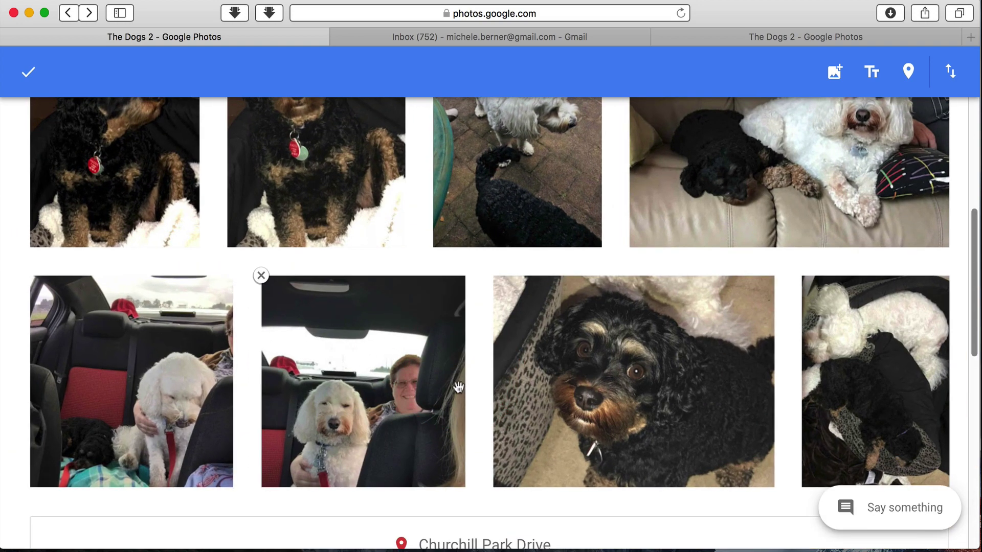
{"action": "scroll", "coordinate": [378, 364], "scroll_direction": "down", "scroll_amount": 5}
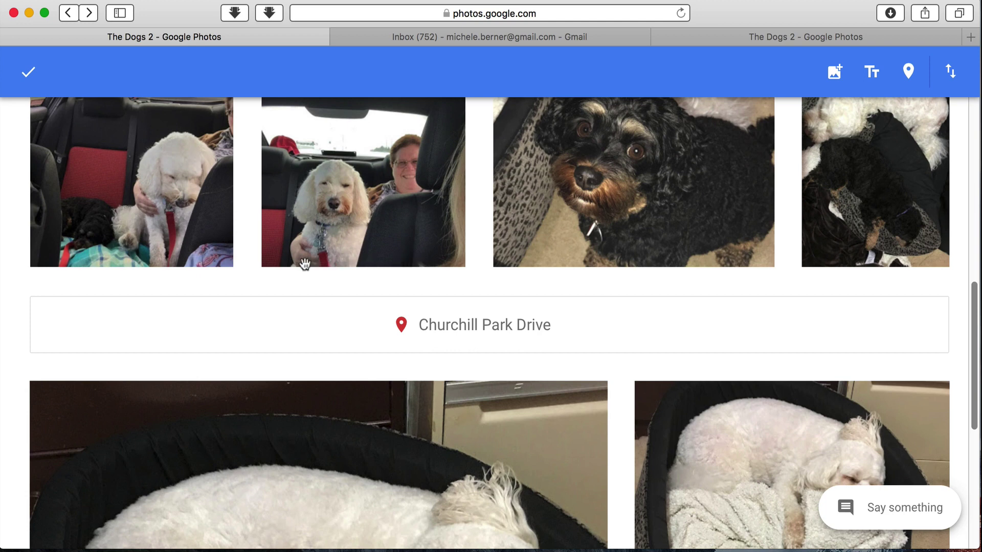
{"action": "mouse_move", "coordinate": [446, 333]}
{"action": "left_mouse_down"}
{"action": "mouse_move", "coordinate": [458, 339]}
{"action": "mouse_move", "coordinate": [460, 330]}
{"action": "left_mouse_up"}
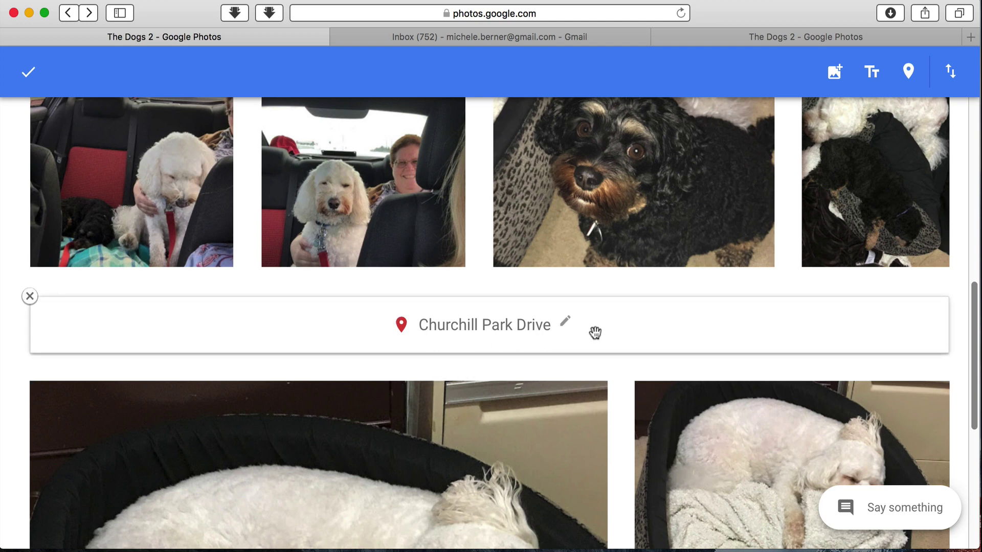
{"action": "left_click", "coordinate": [30, 296]}
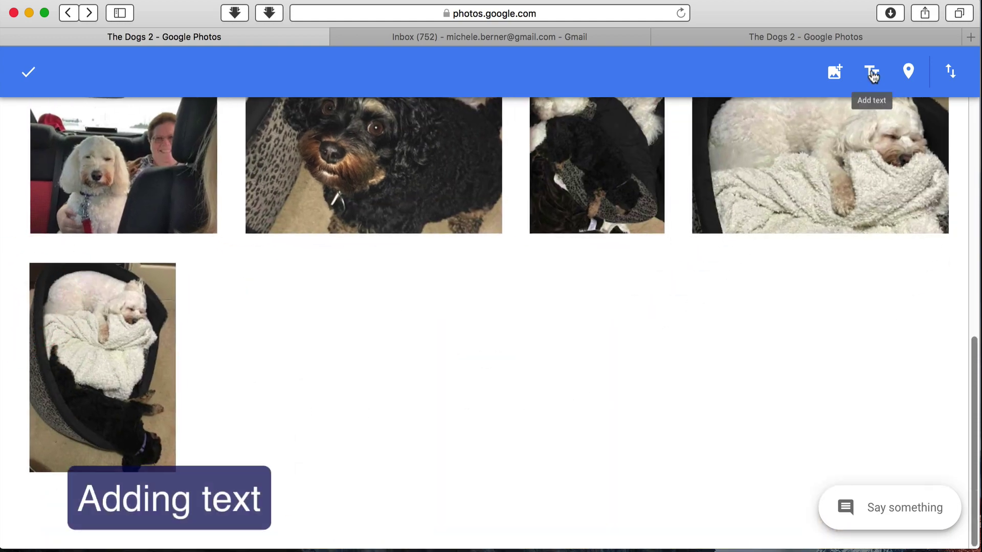
Step: Add a text block reading 'Driving in the car' to the album
{"action": "left_click", "coordinate": [871, 72]}
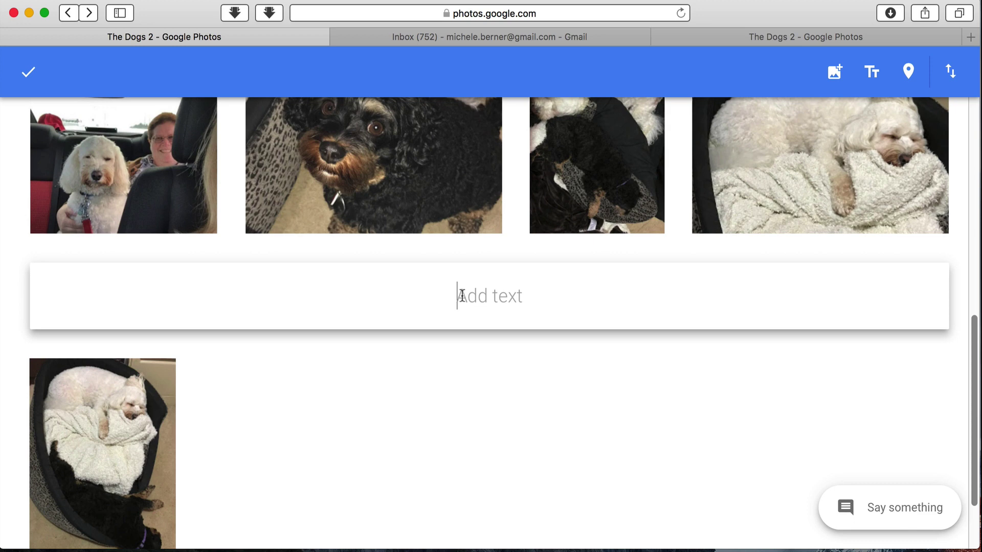
{"action": "type", "text": "Drivi"}
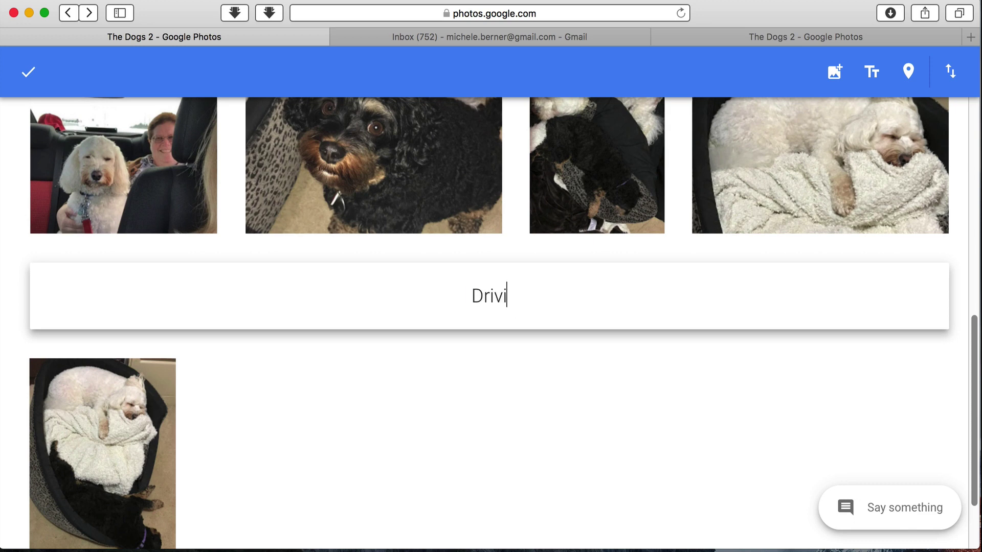
{"action": "type", "text": "ng in the car"}
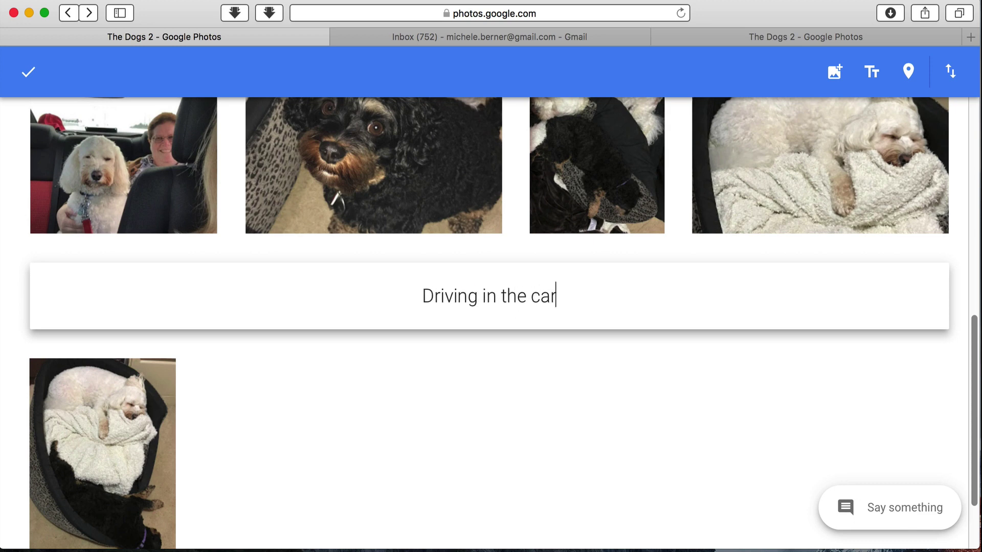
{"action": "left_click", "coordinate": [431, 421]}
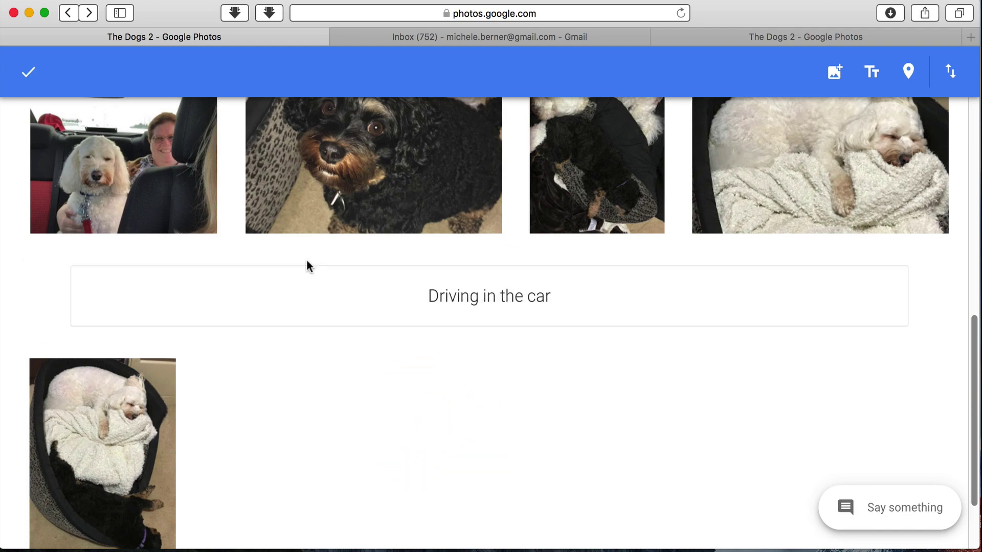
Step: Group the two car photos above the caption and move the dog photos below it
{"action": "scroll", "coordinate": [301, 278], "scroll_direction": "up", "scroll_amount": 3}
{"action": "scroll", "coordinate": [302, 278], "scroll_direction": "up", "scroll_amount": 3}
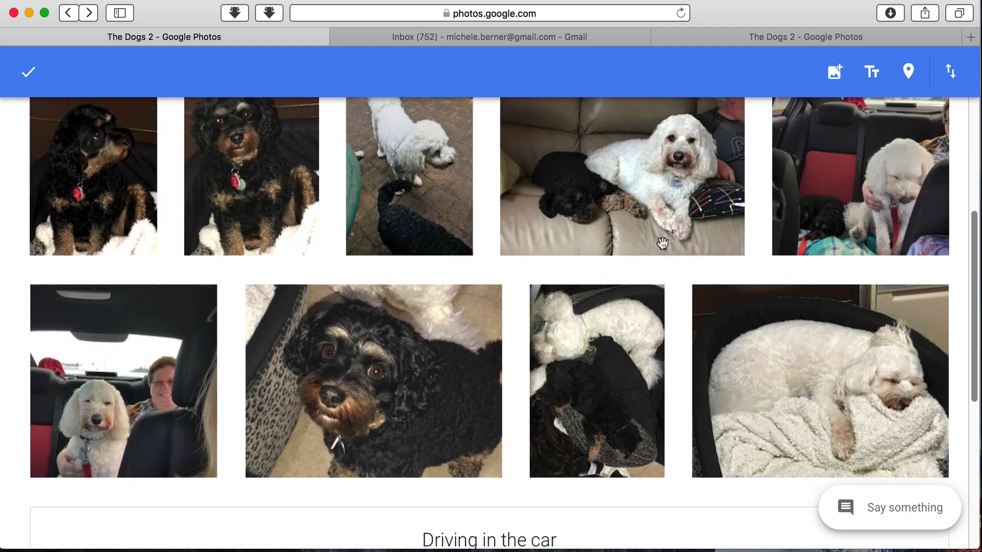
{"action": "left_click_drag", "start_coordinate": [821, 201], "coordinate": [240, 374]}
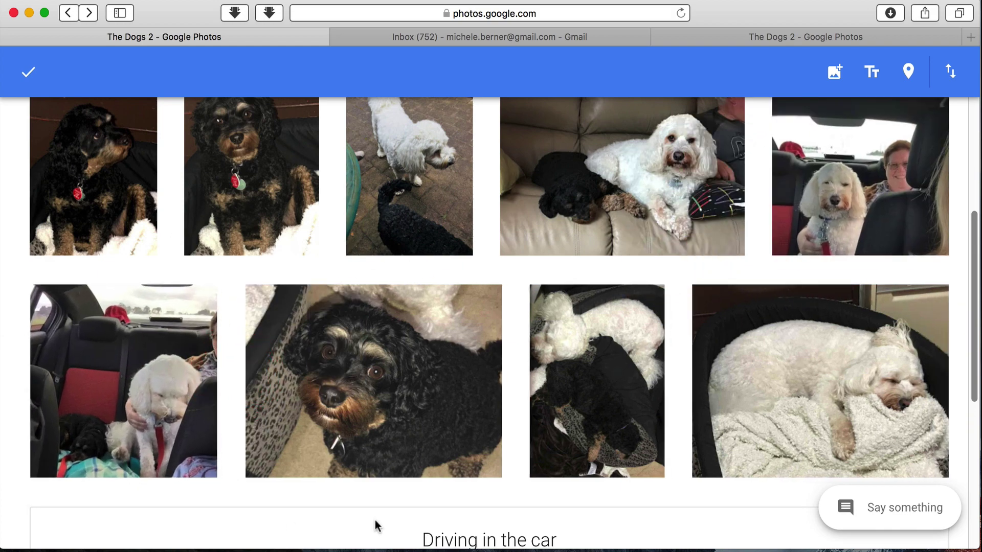
{"action": "left_click_drag", "start_coordinate": [337, 513], "coordinate": [284, 489]}
{"action": "left_click_drag", "start_coordinate": [975, 386], "coordinate": [970, 441]}
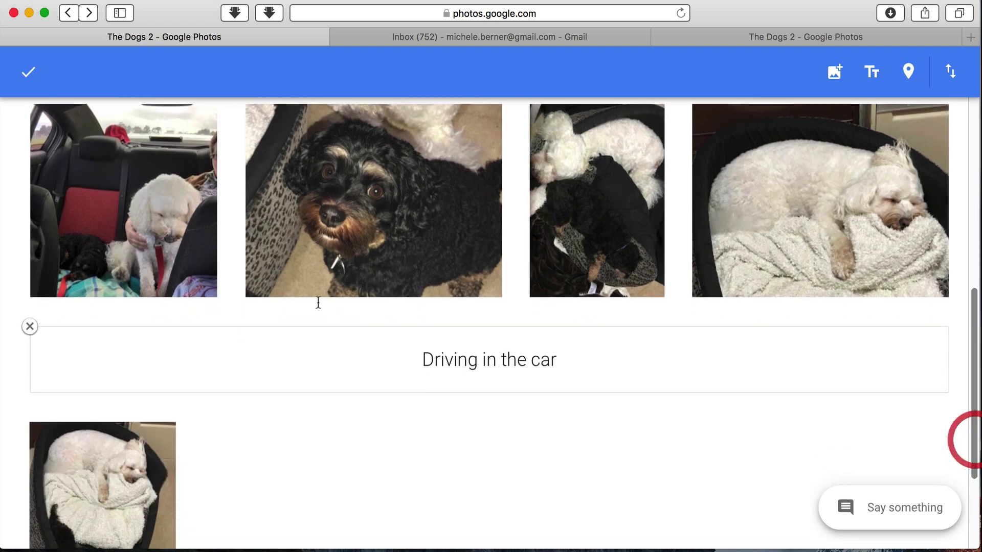
{"action": "left_click_drag", "start_coordinate": [293, 213], "coordinate": [205, 409]}
{"action": "left_click_drag", "start_coordinate": [567, 174], "coordinate": [382, 473]}
{"action": "left_click_drag", "start_coordinate": [539, 211], "coordinate": [381, 392]}
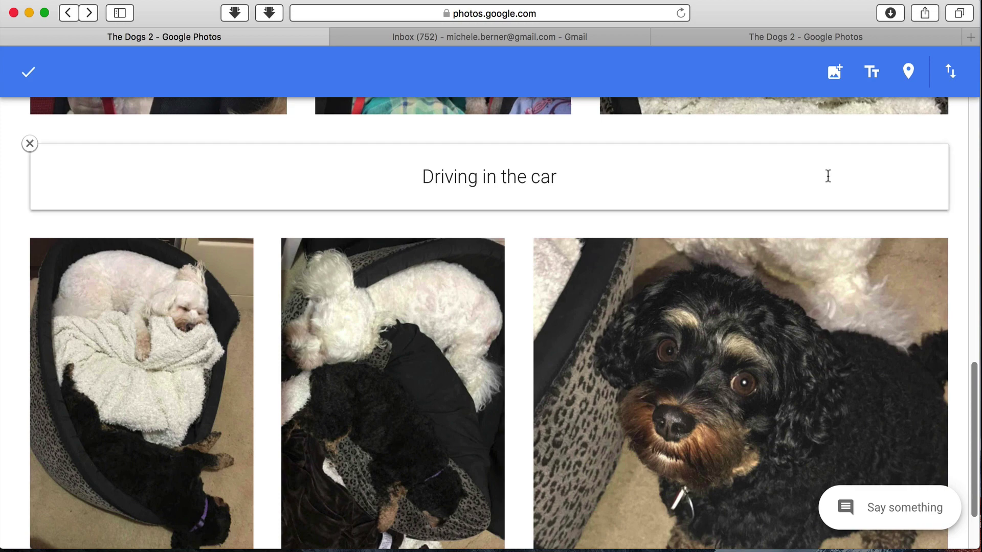
{"action": "scroll", "coordinate": [808, 189], "scroll_direction": "up", "scroll_amount": 5}
{"action": "scroll", "coordinate": [567, 386], "scroll_direction": "up", "scroll_amount": 5}
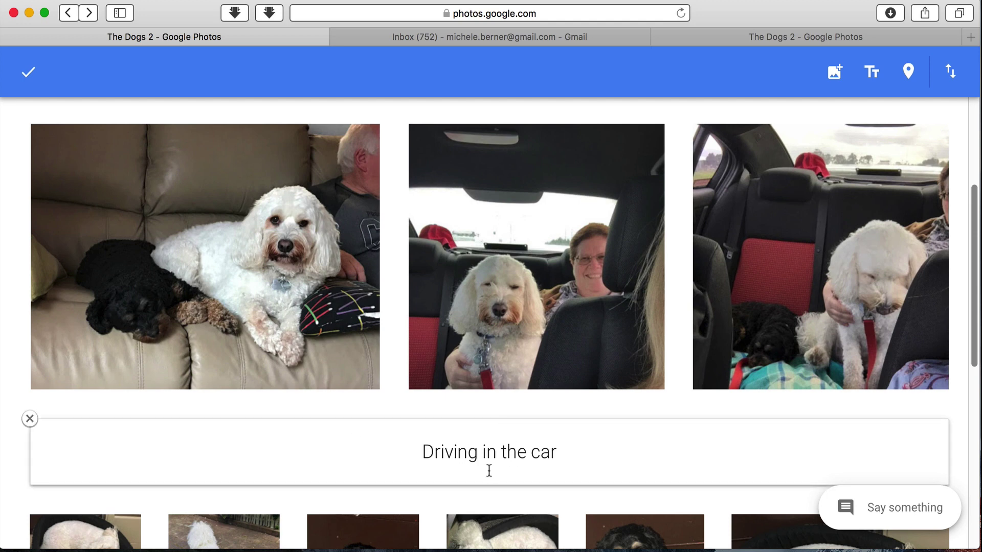
{"action": "left_click", "coordinate": [421, 441]}
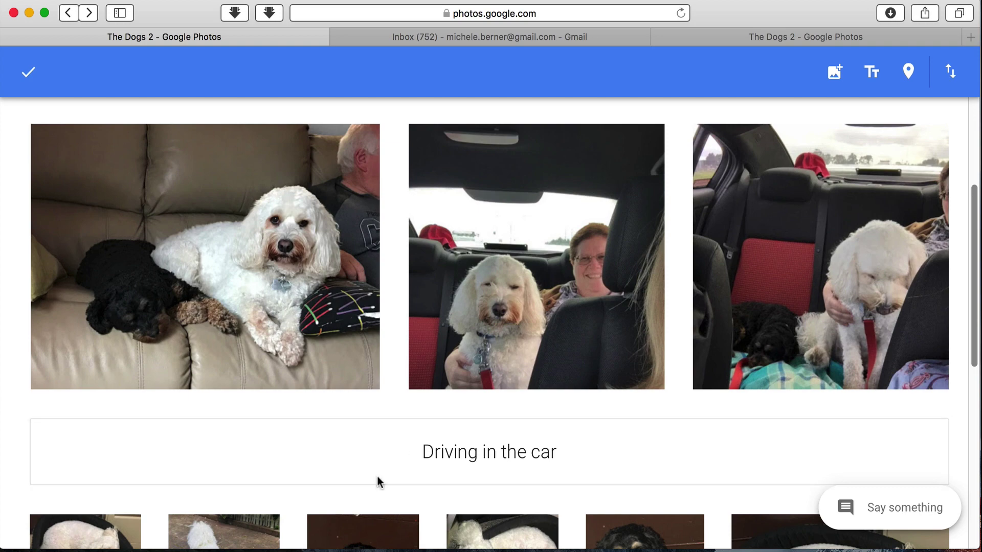
Step: Close the Add to album picker without adding photos and return to the Albums list
{"action": "left_click", "coordinate": [834, 74]}
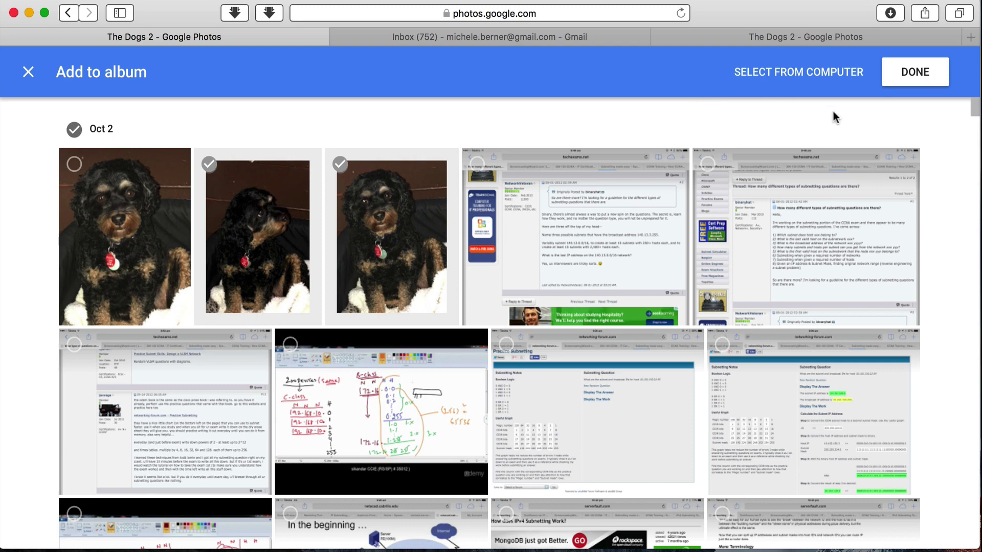
{"action": "left_click", "coordinate": [28, 72]}
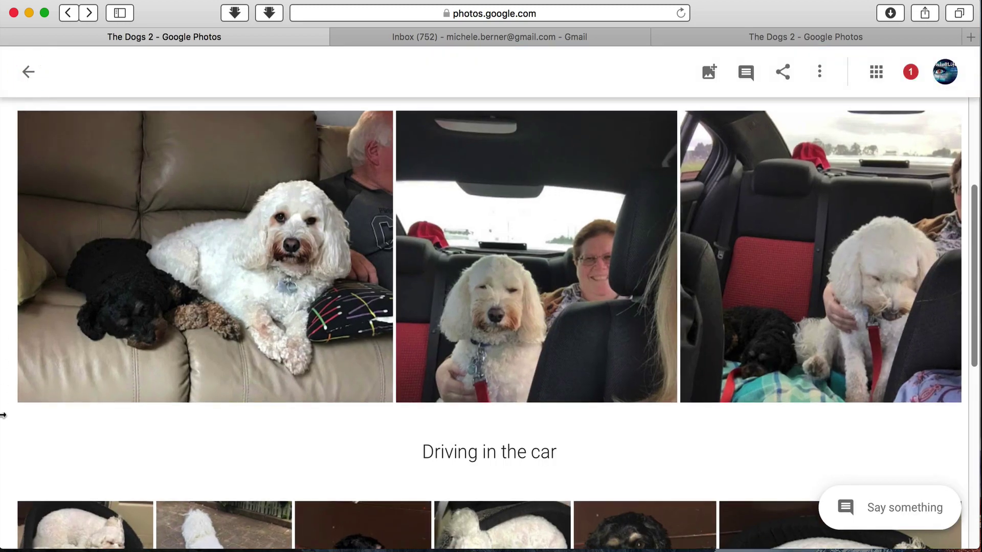
{"action": "left_click", "coordinate": [29, 72]}
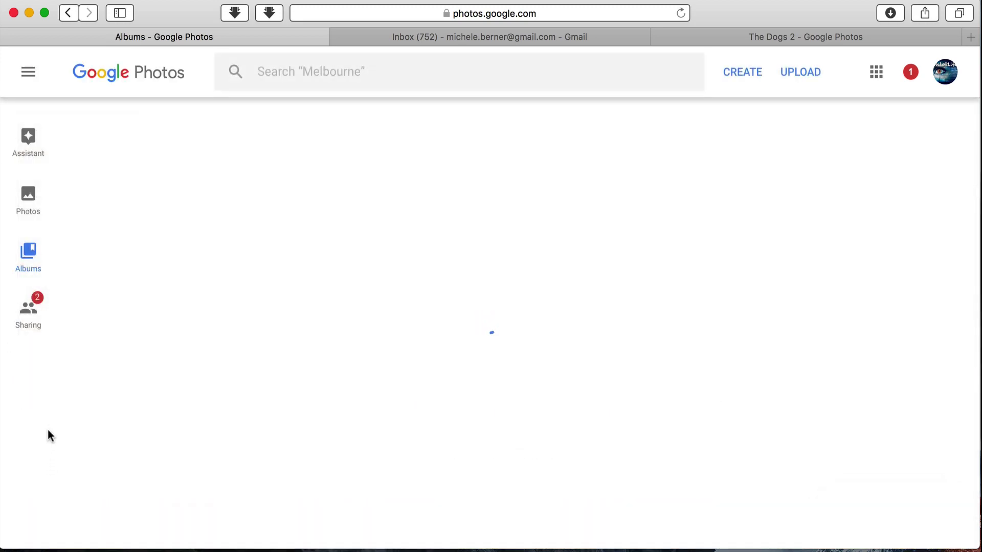